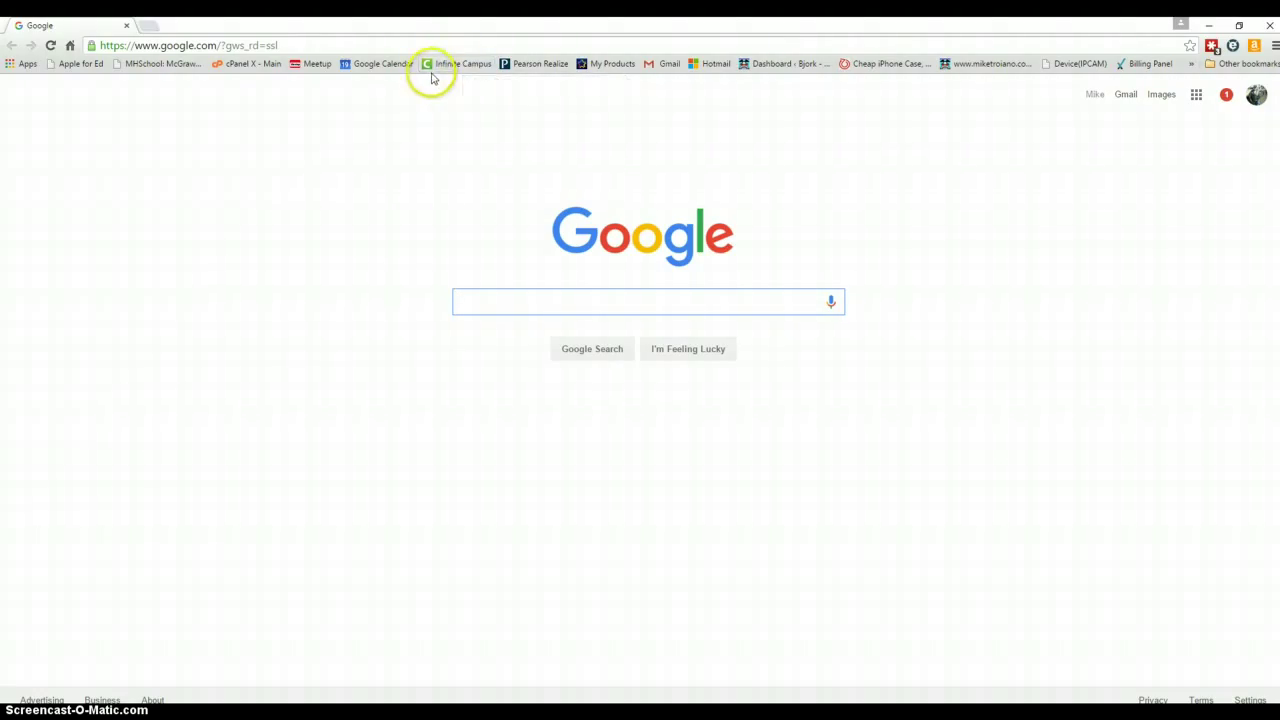
Load the signed-in Infinite Campus district home page from the Chrome bookmarks bar
click(450, 67)
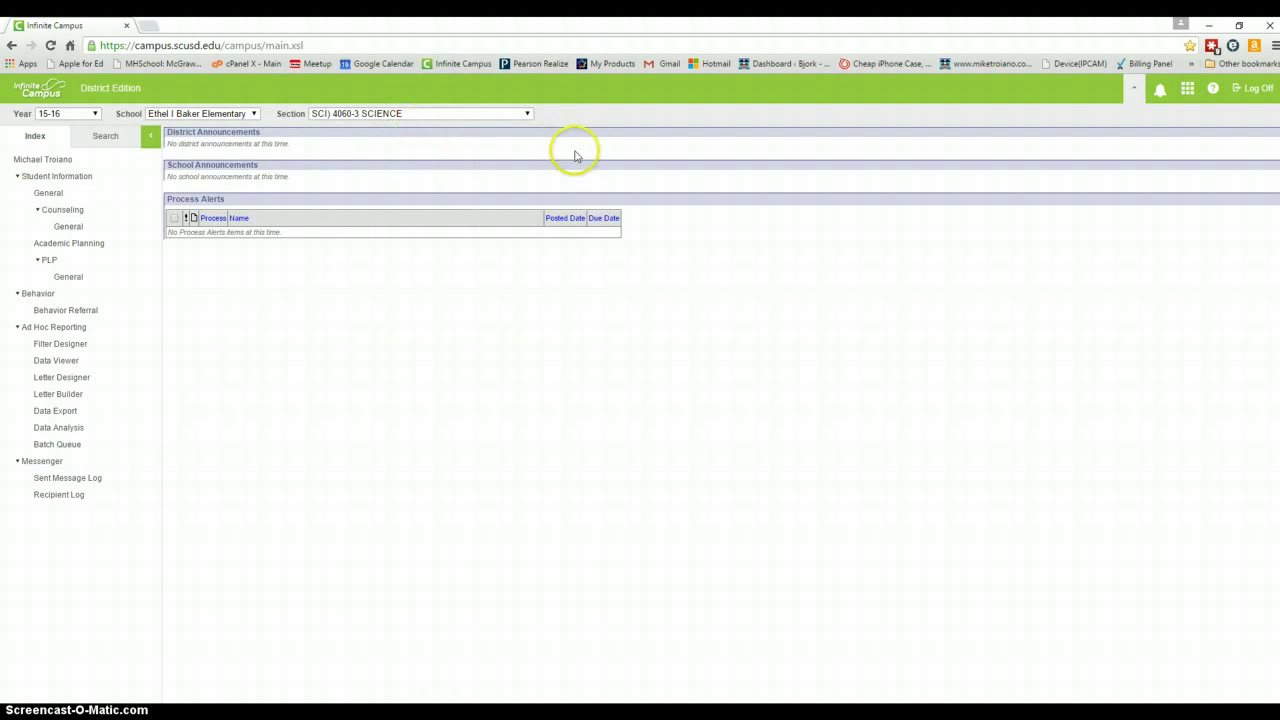
Switch to Campus Instruction and open the Grade Book for SCI) 4060-3 SCIENCE
click(1181, 94)
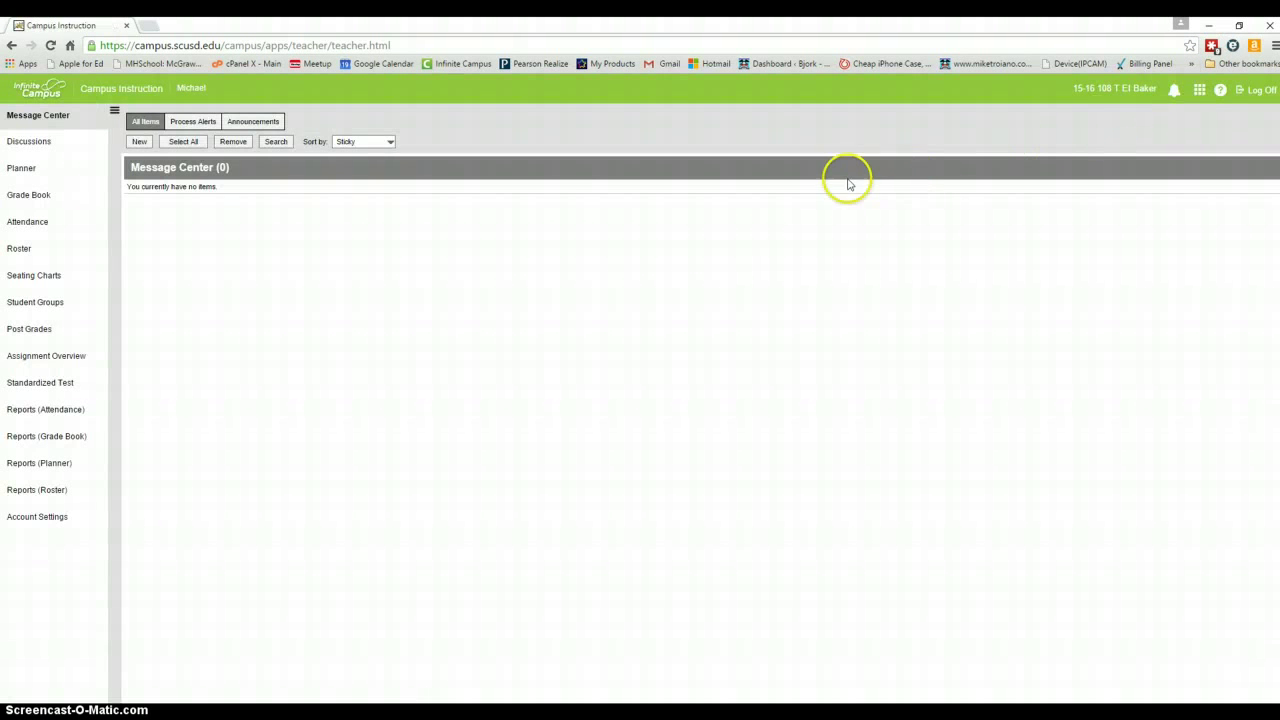
click(35, 197)
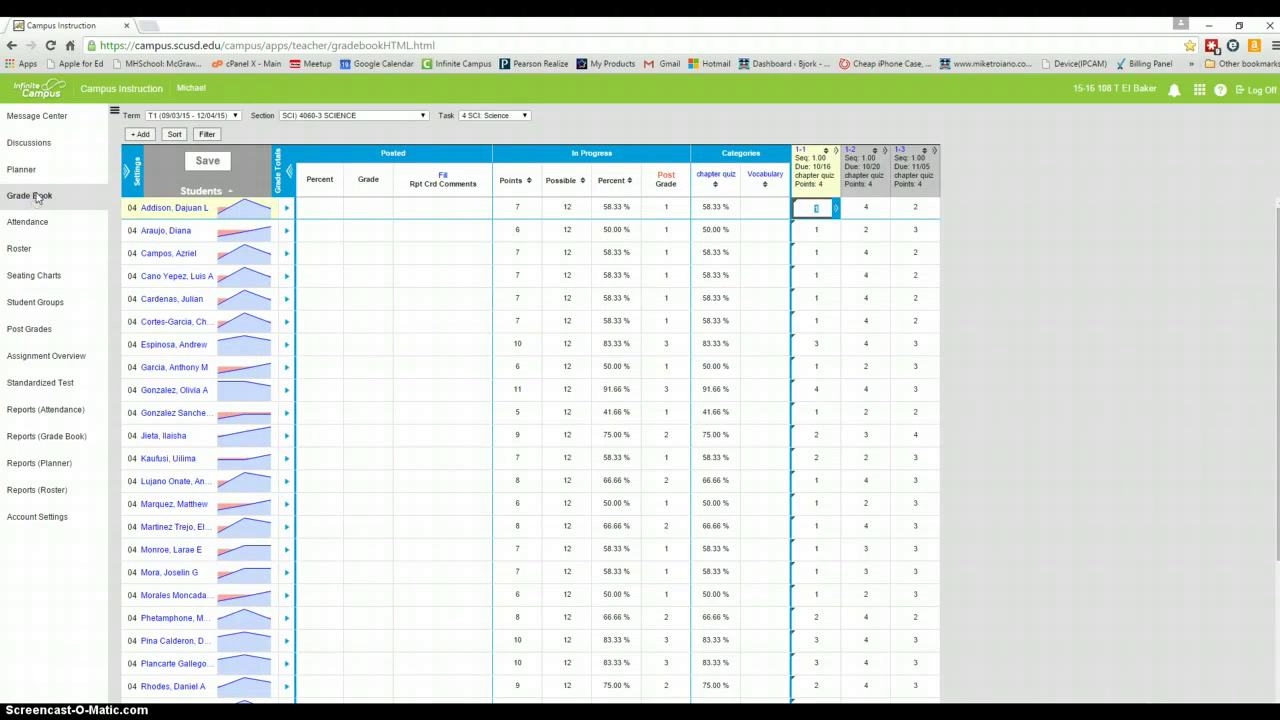
Set the Grade Book to section ATT) 4000-3 HOMEROOM 4 and task BTSL 6
click(423, 116)
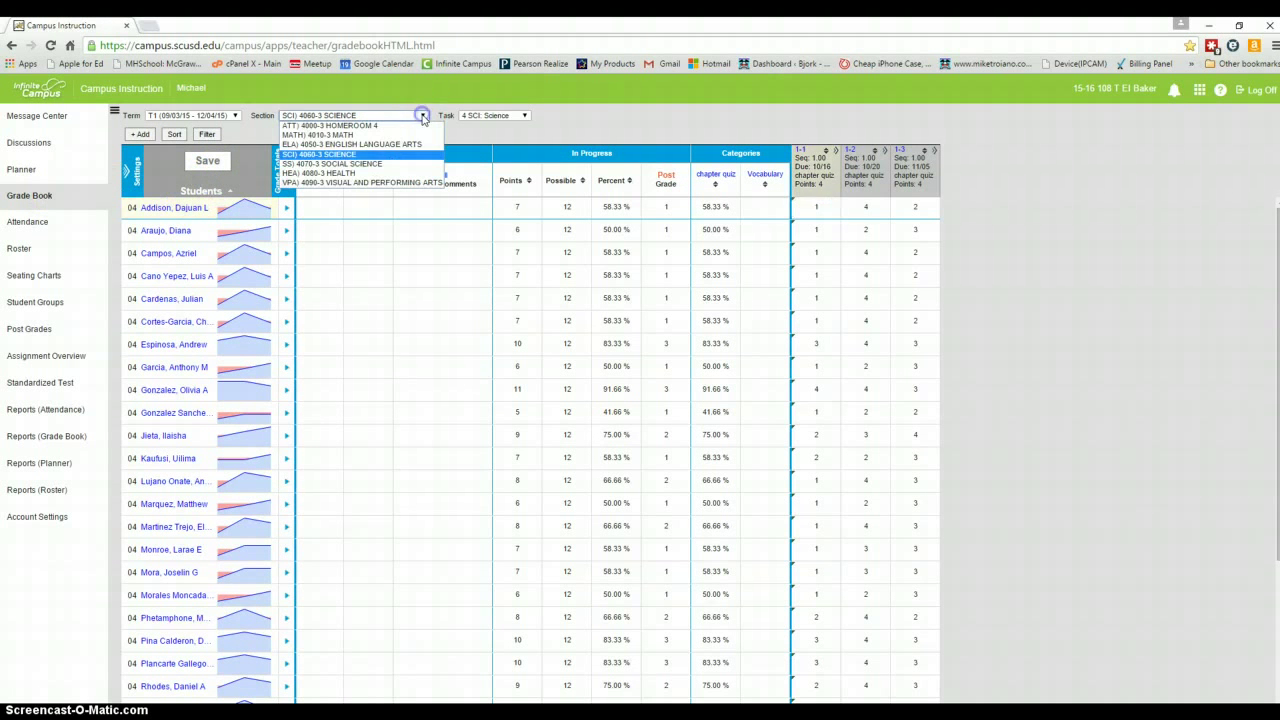
click(374, 125)
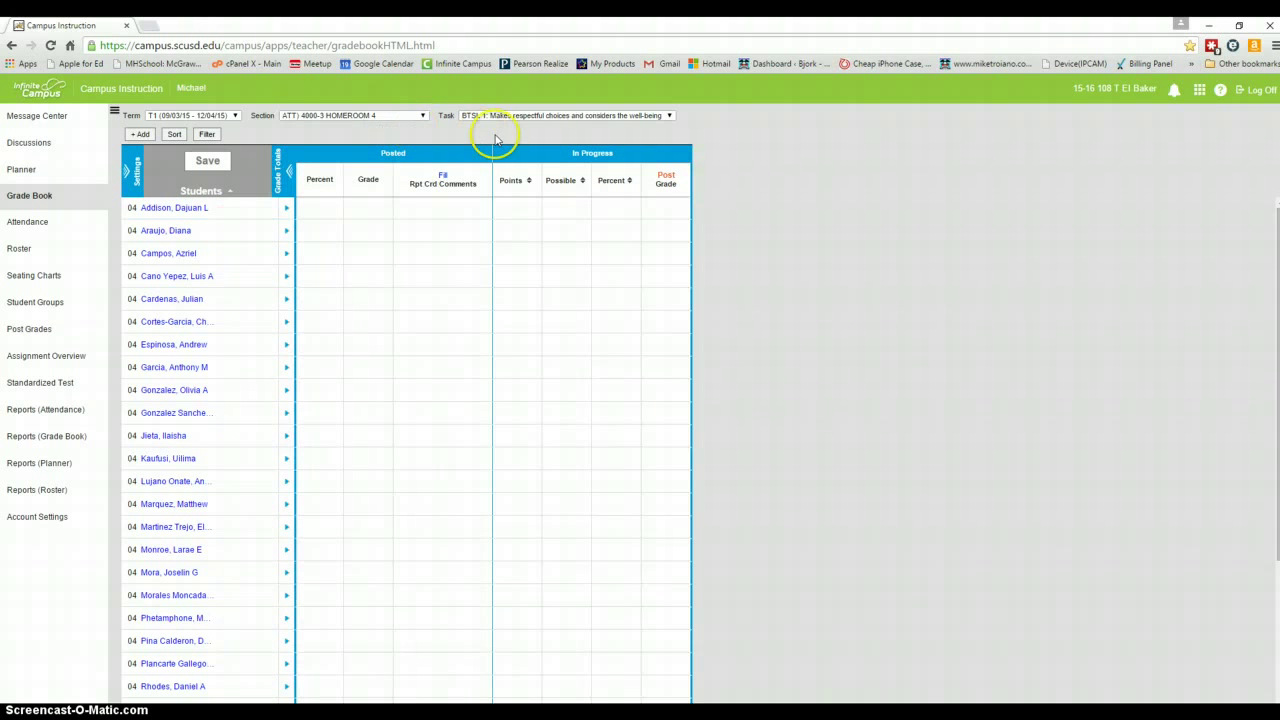
click(669, 116)
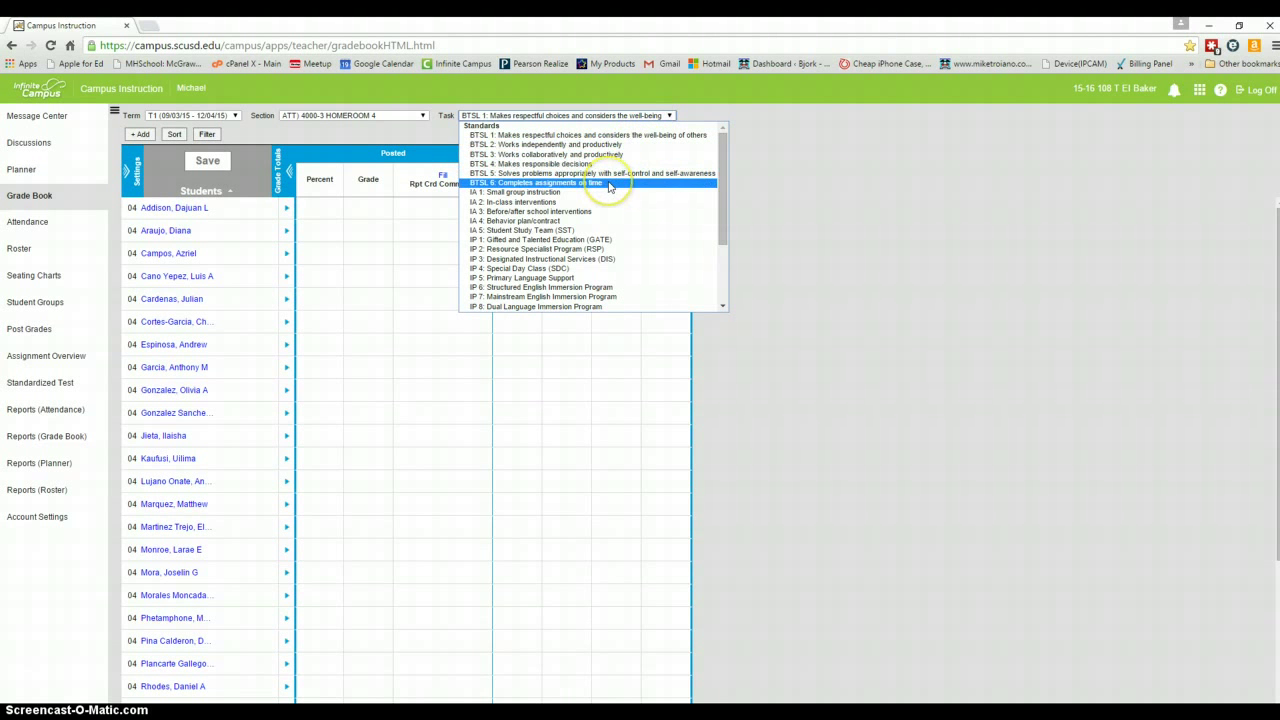
click(609, 185)
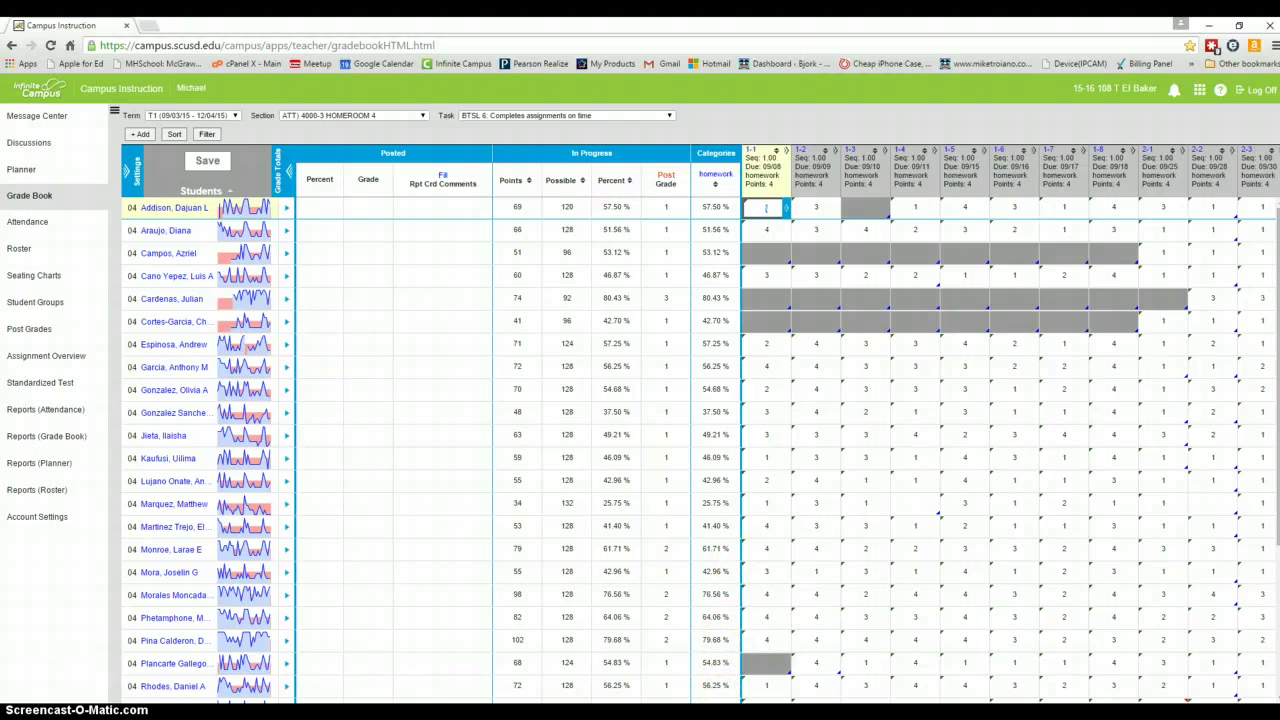
scroll(785, 424, right, 10)
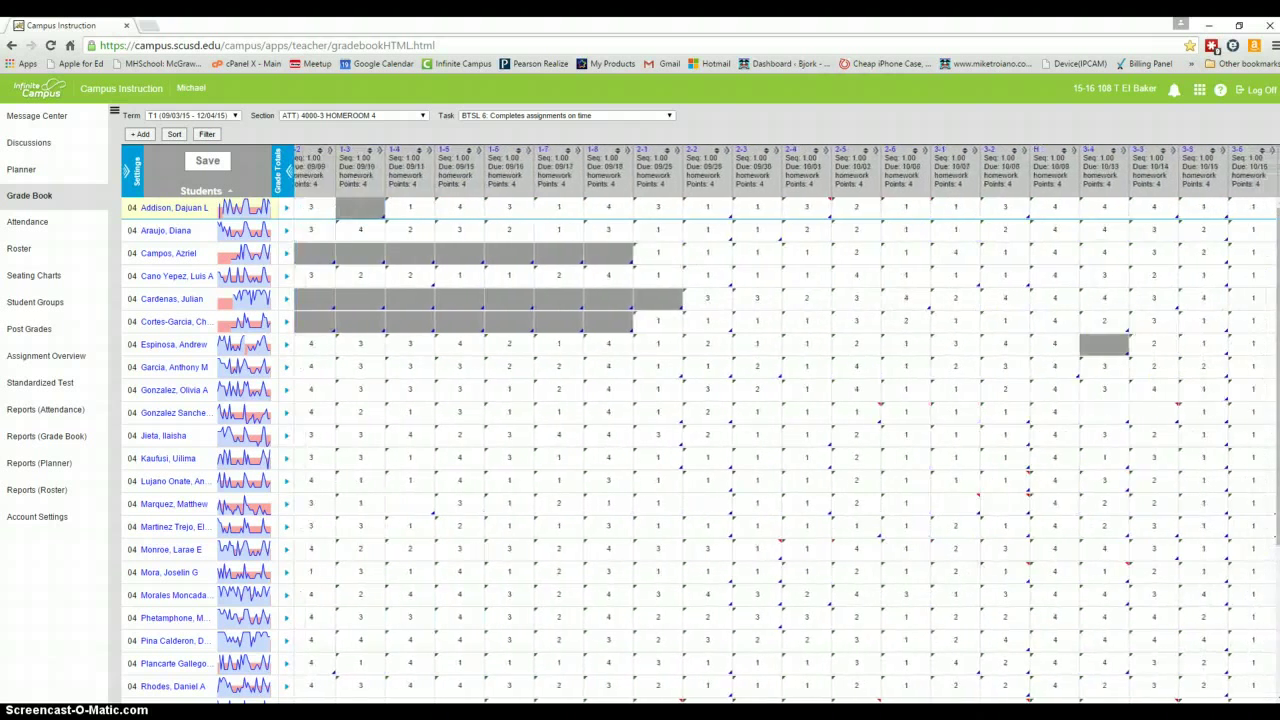
scroll(785, 424, right, 10)
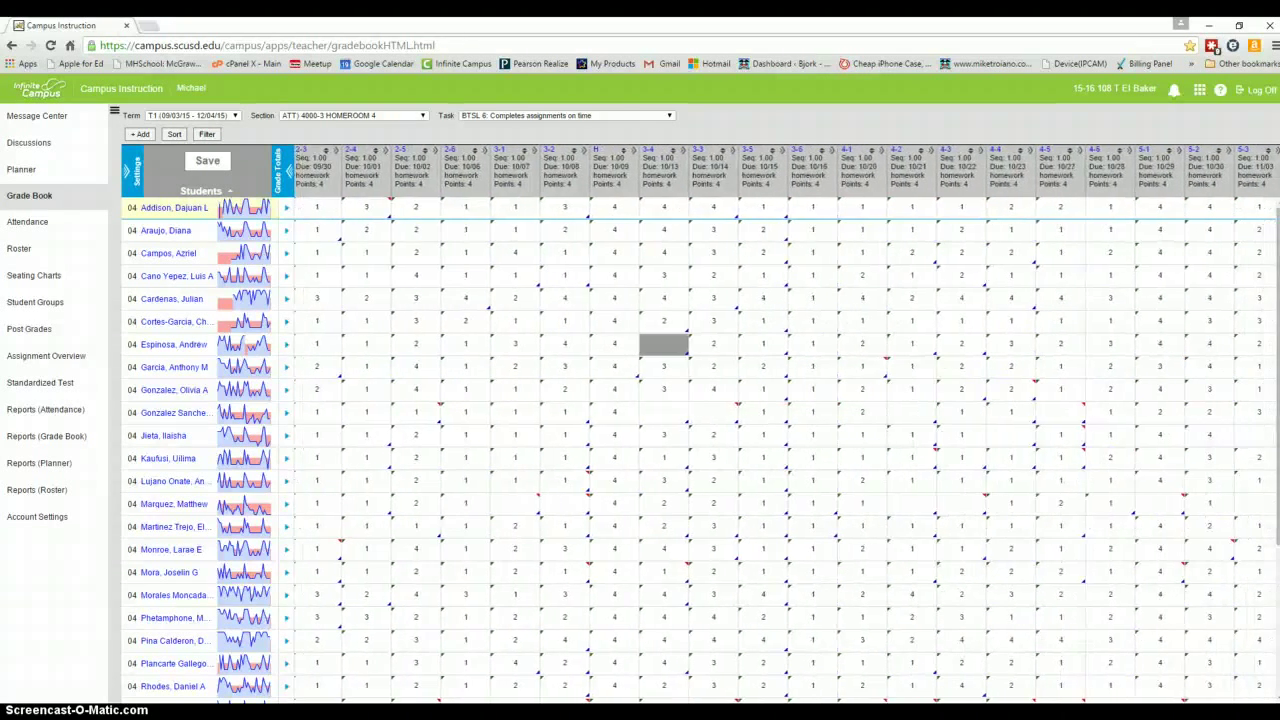
scroll(785, 424, right, 5)
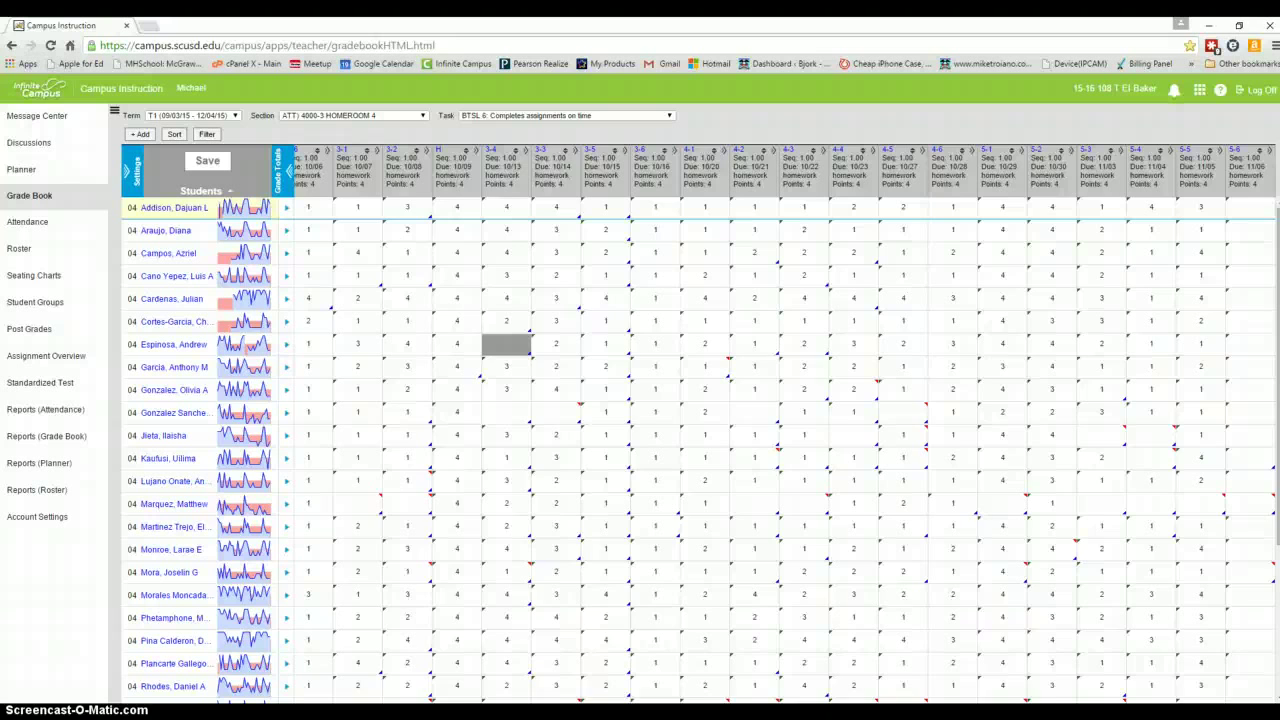
scroll(785, 424, left, 15)
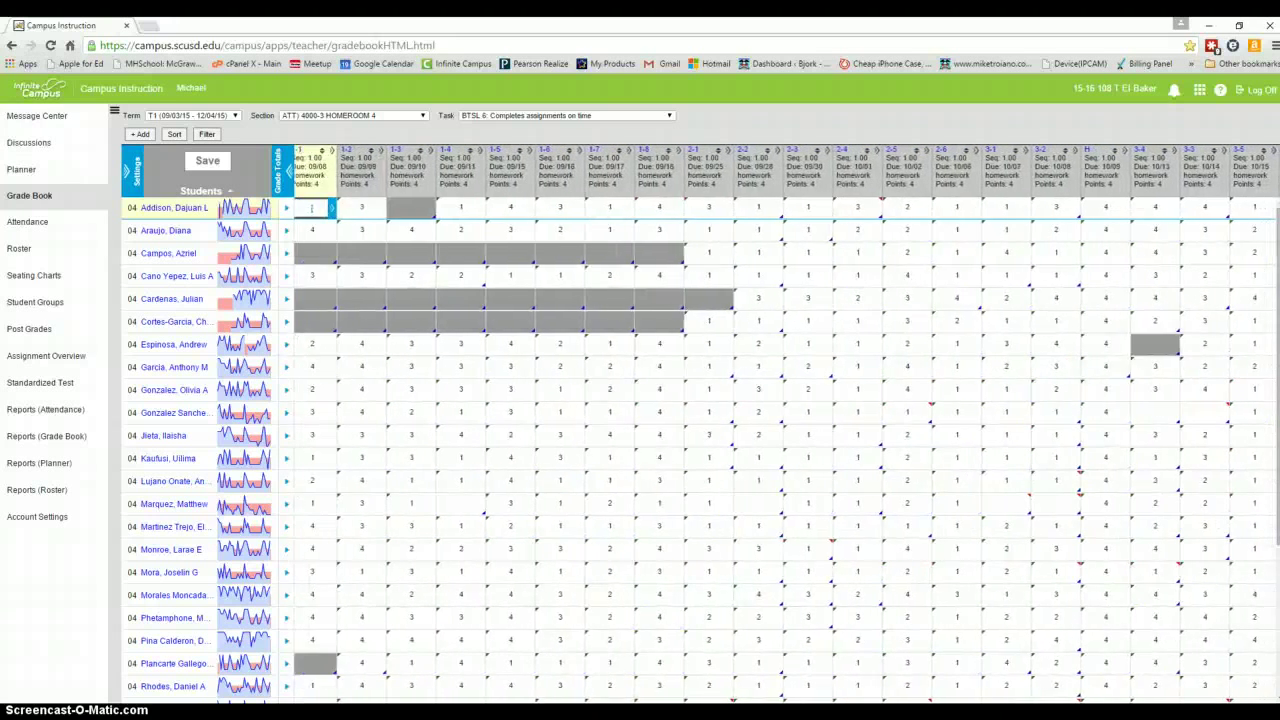
scroll(678, 697, left, 8)
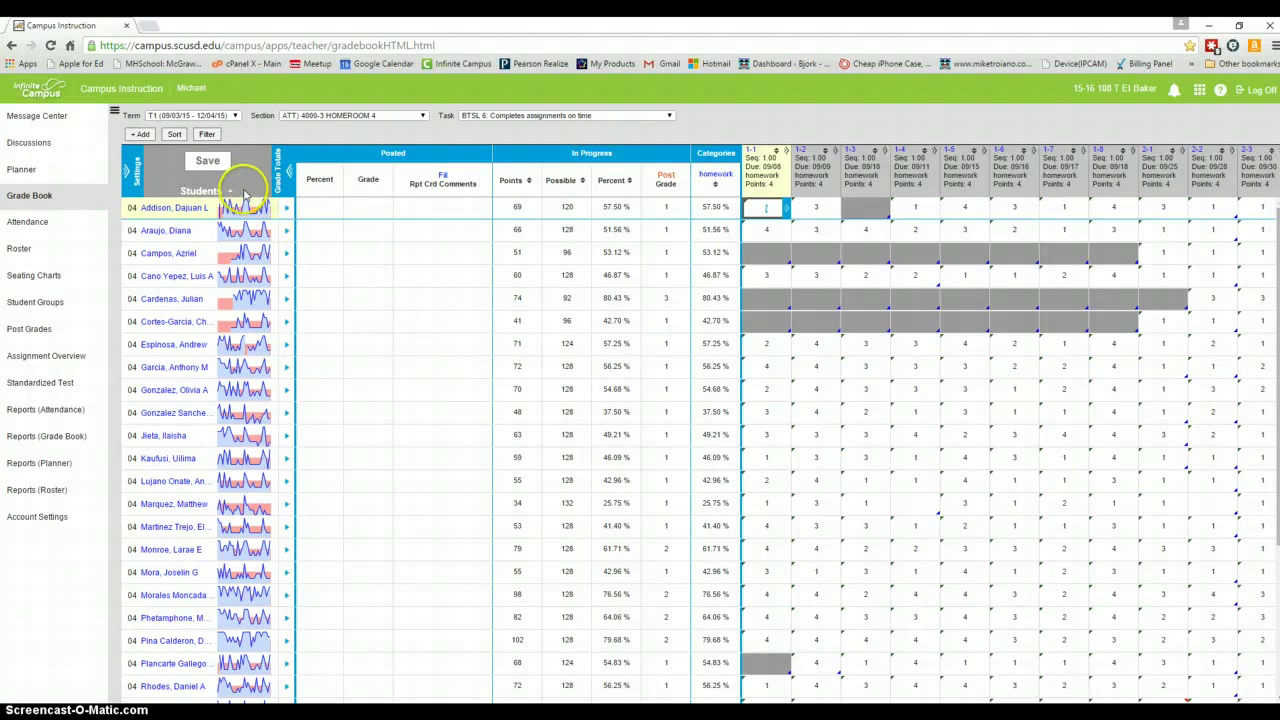
Add a new assignment named '5-7 extra' with the abbreviation '5-7'
click(141, 136)
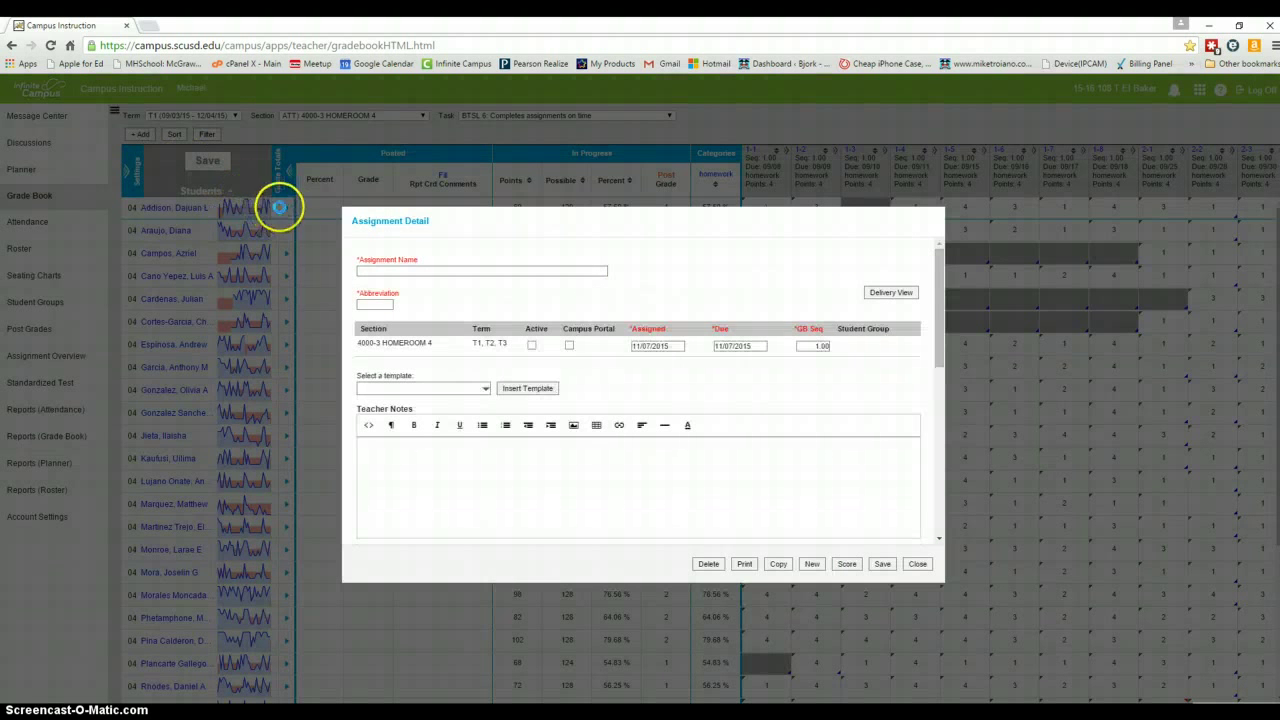
click(381, 272)
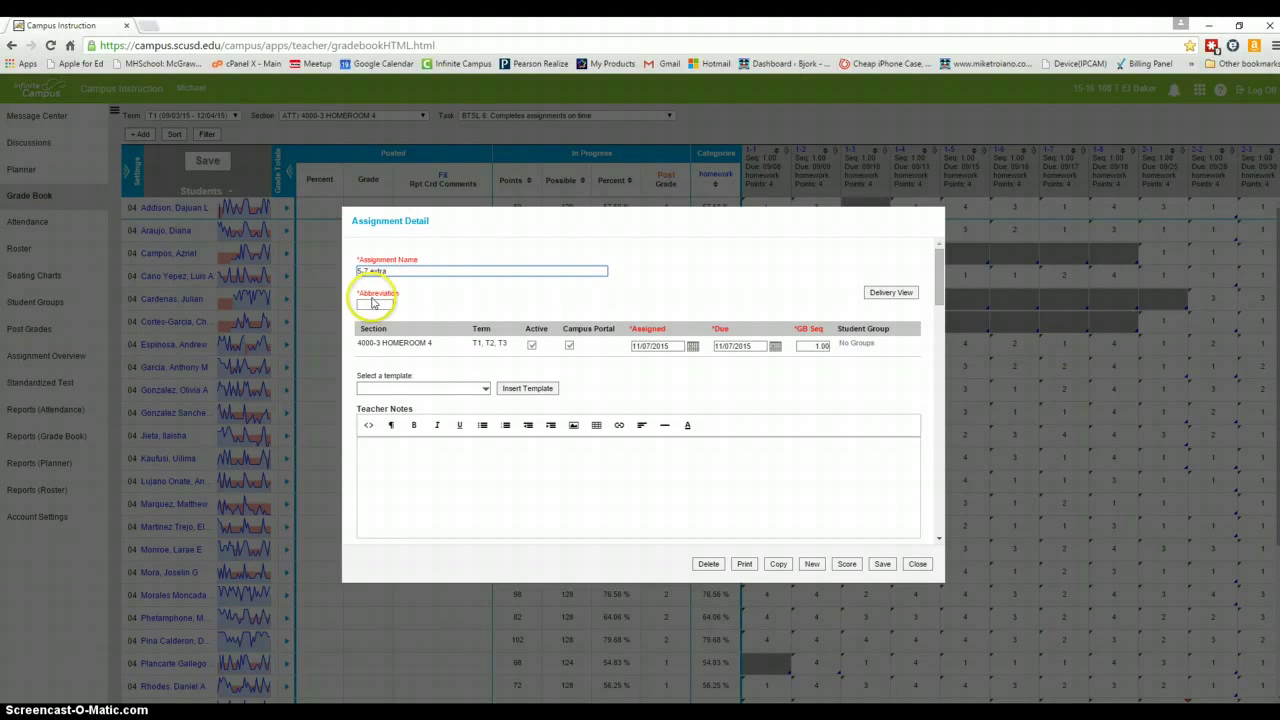
click(372, 302)
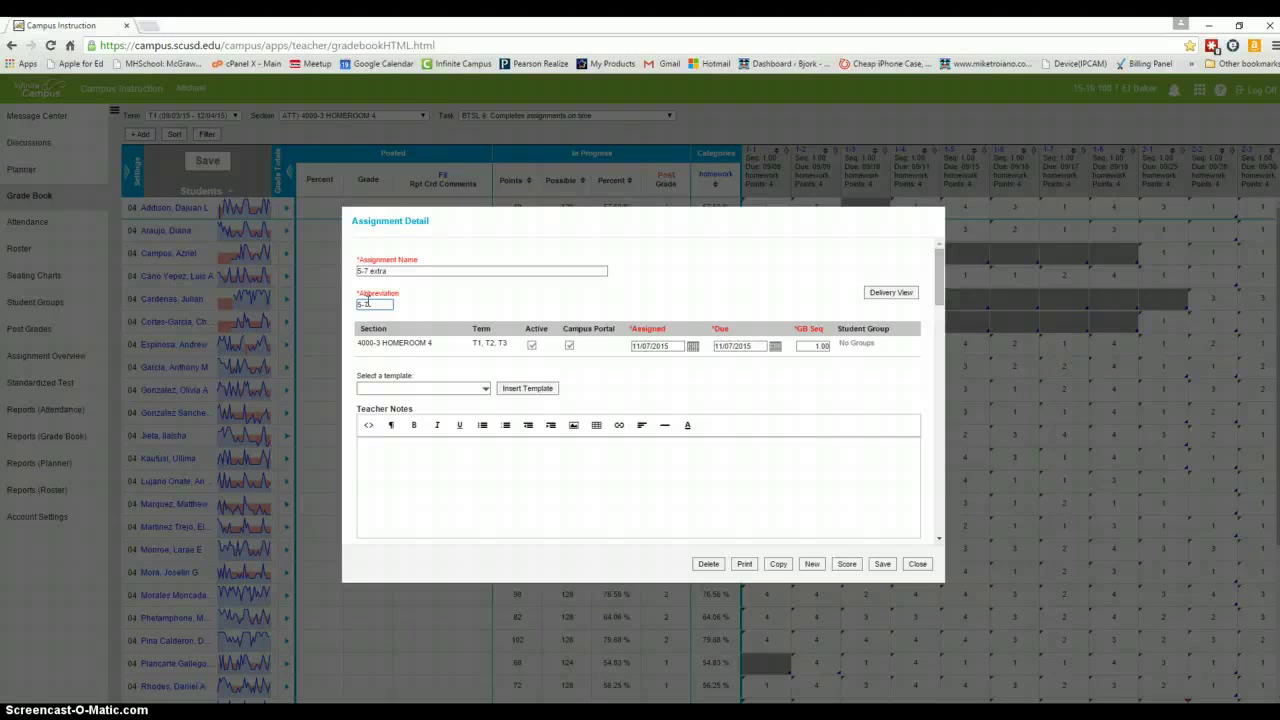
Align the assignment to BTSL 6 using Points scoring with 4 total points
scroll(590, 390, down, 2)
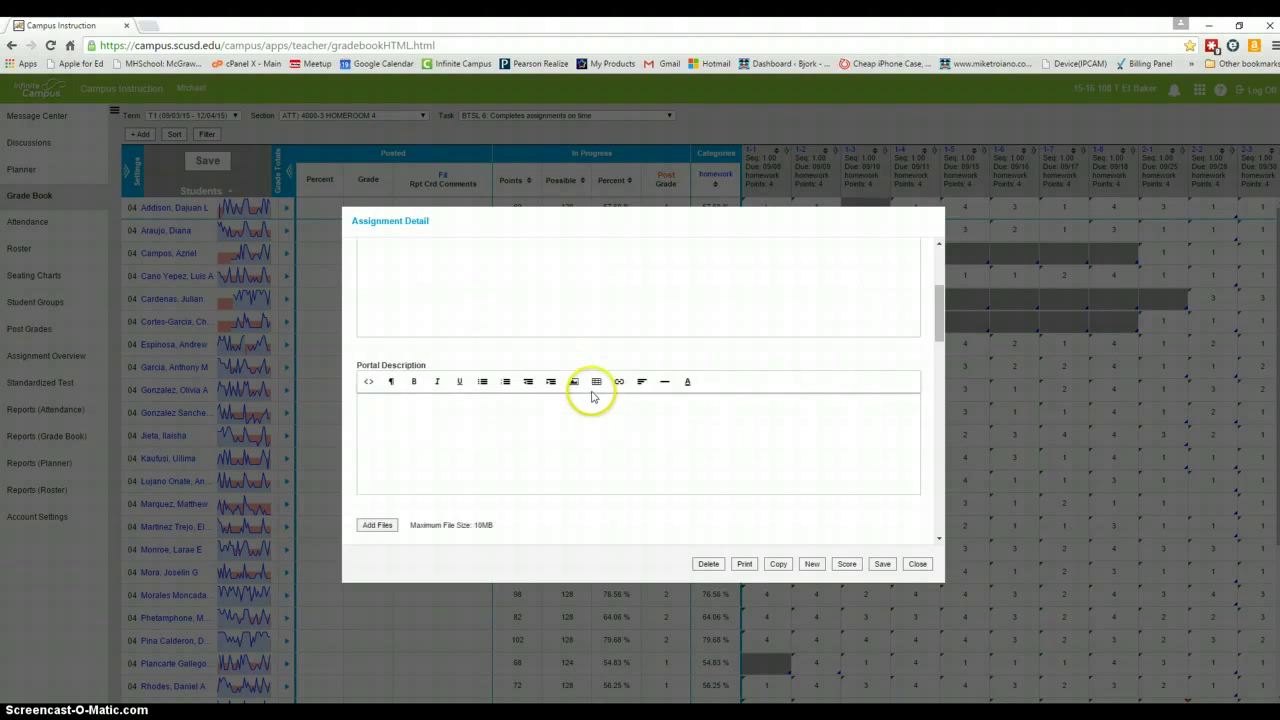
scroll(591, 397, down, 4)
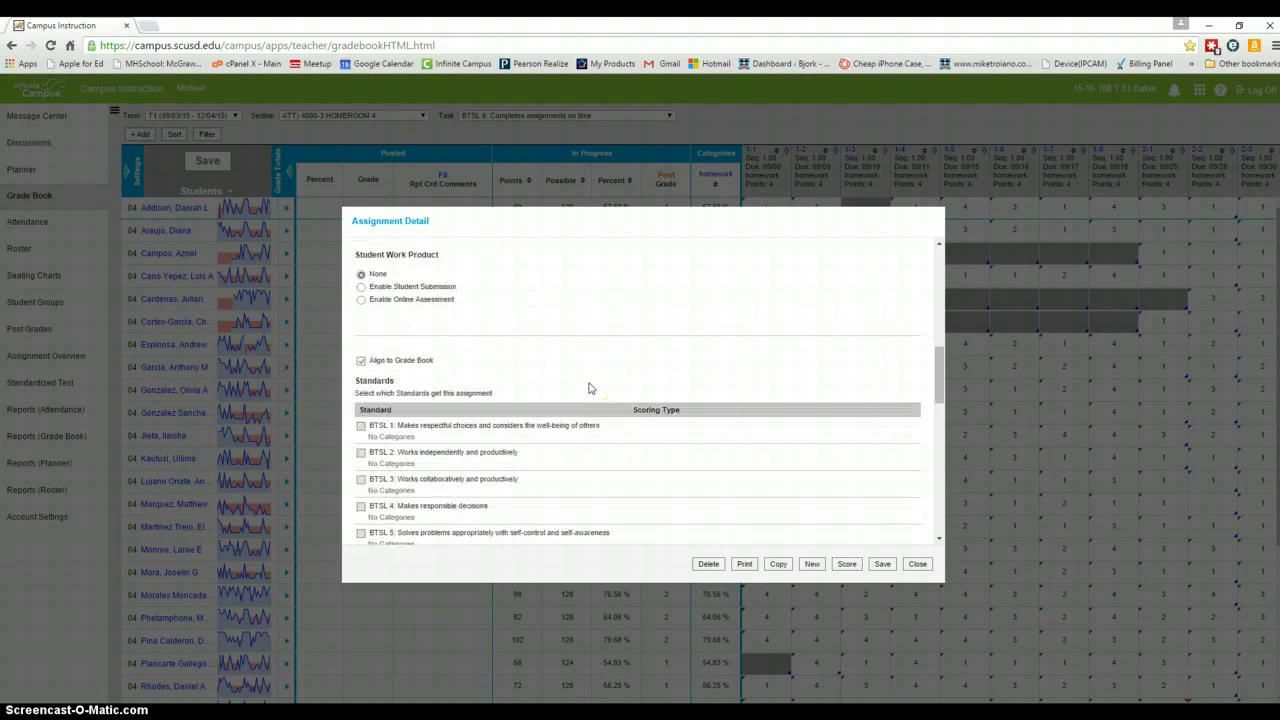
scroll(589, 388, down, 3)
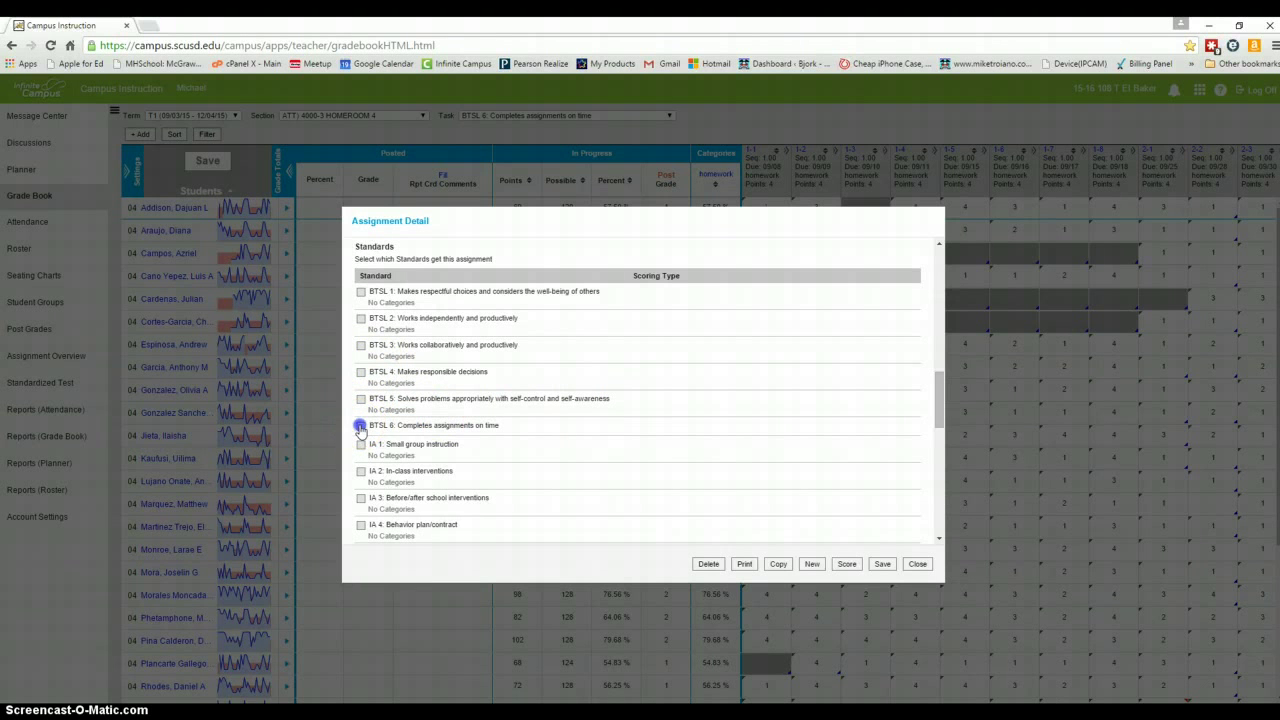
click(360, 426)
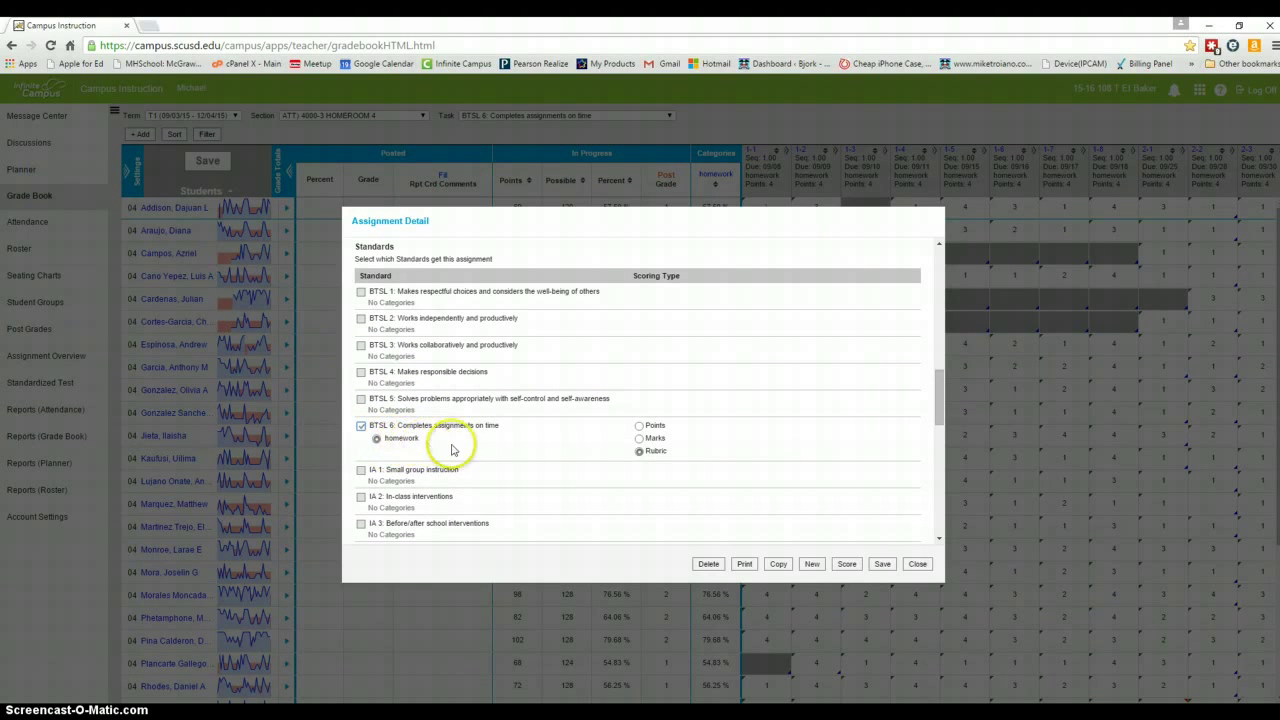
click(639, 426)
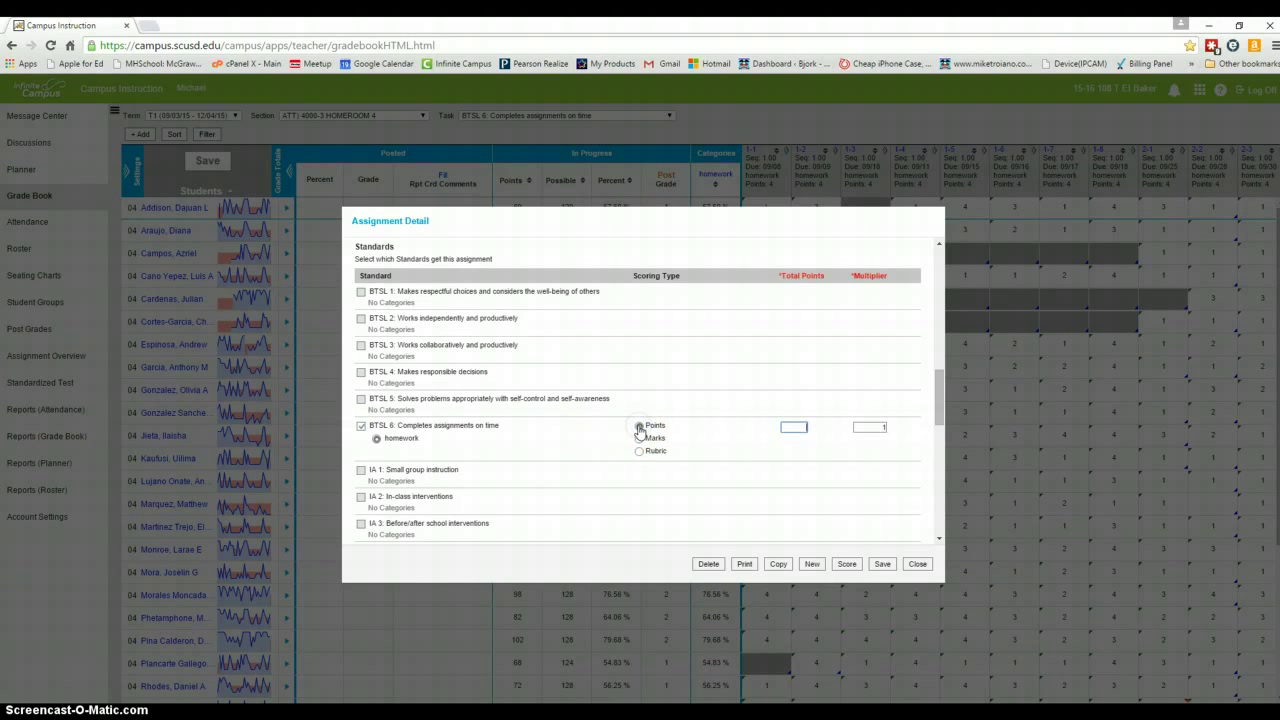
click(806, 427)
text(4)
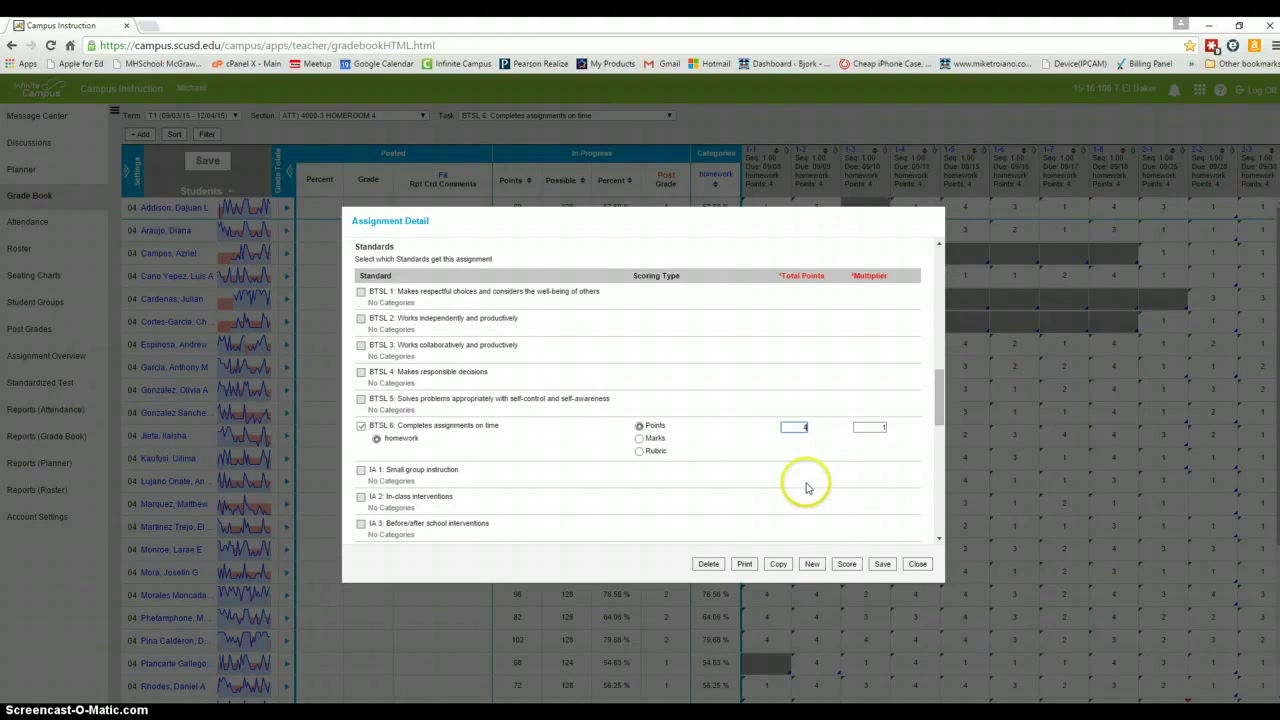
Bring up the Score dialog listing students for the 5-7 extra assignment
click(847, 564)
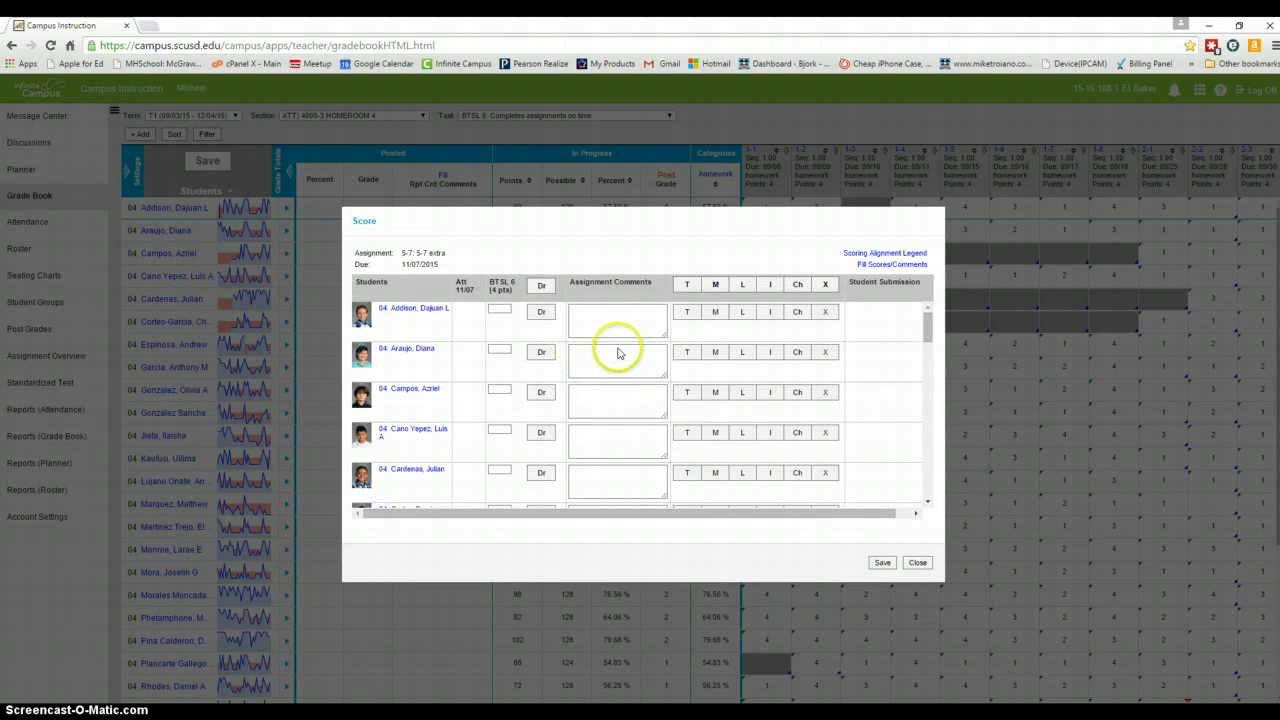
scroll(663, 380, down, 3)
scroll(680, 388, up, 3)
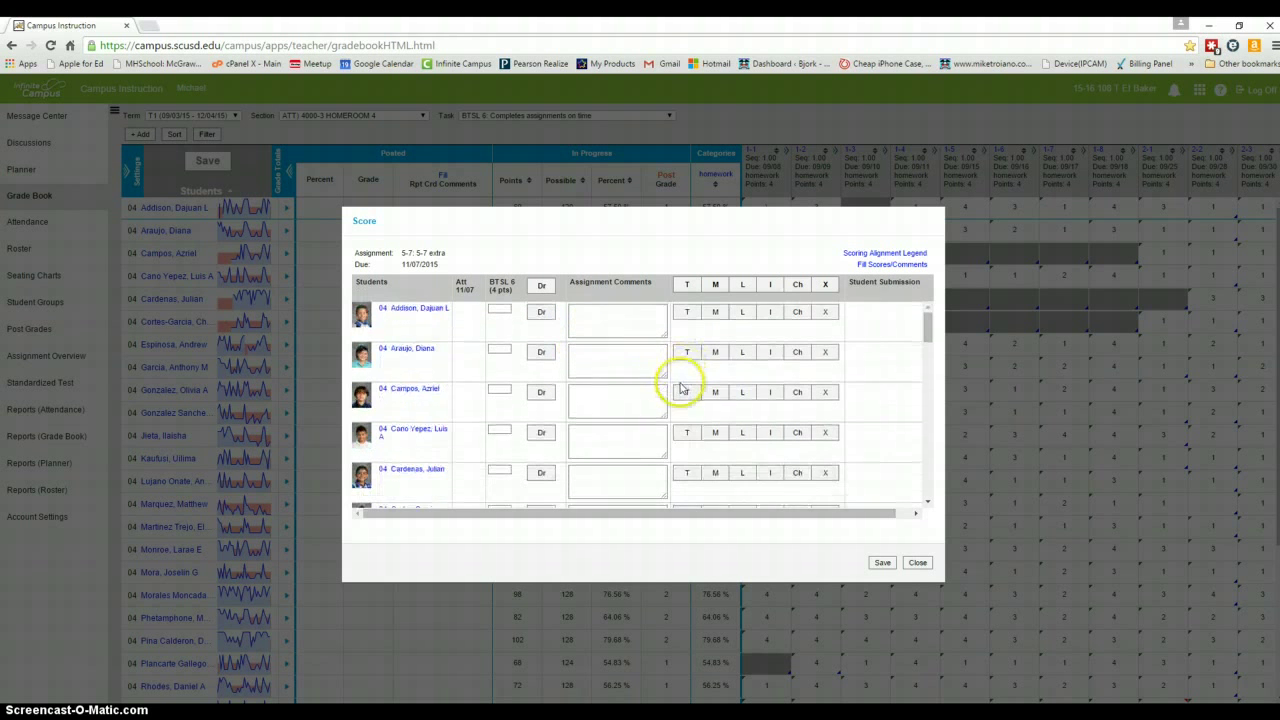
scroll(680, 388, down, 3)
scroll(672, 386, up, 3)
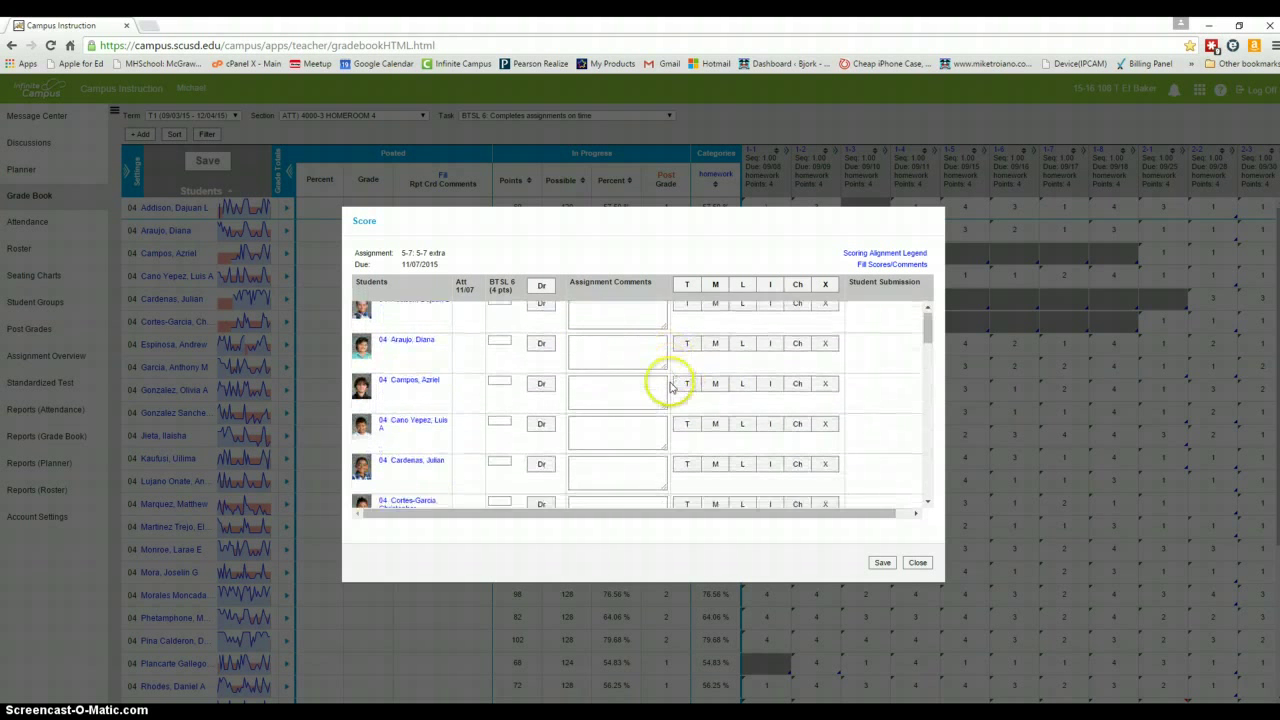
scroll(672, 386, up, 1)
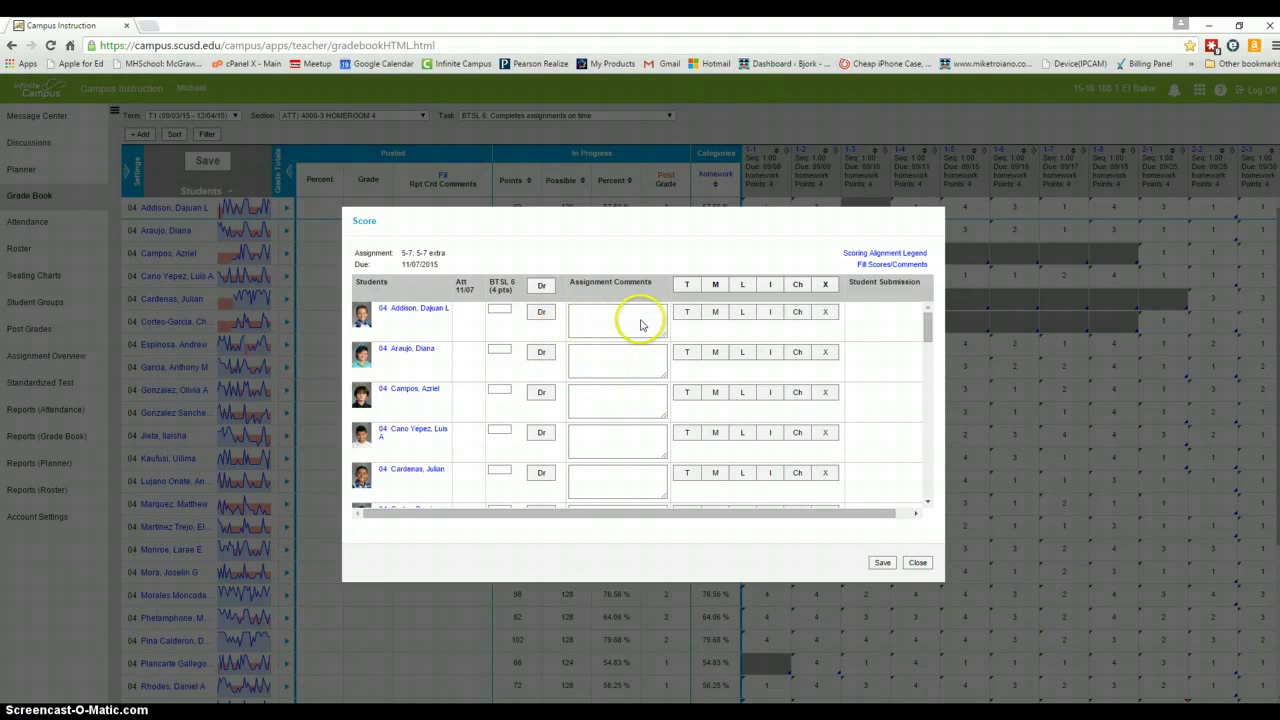
Mark the first student turned in and the second student missing and incomplete
click(686, 313)
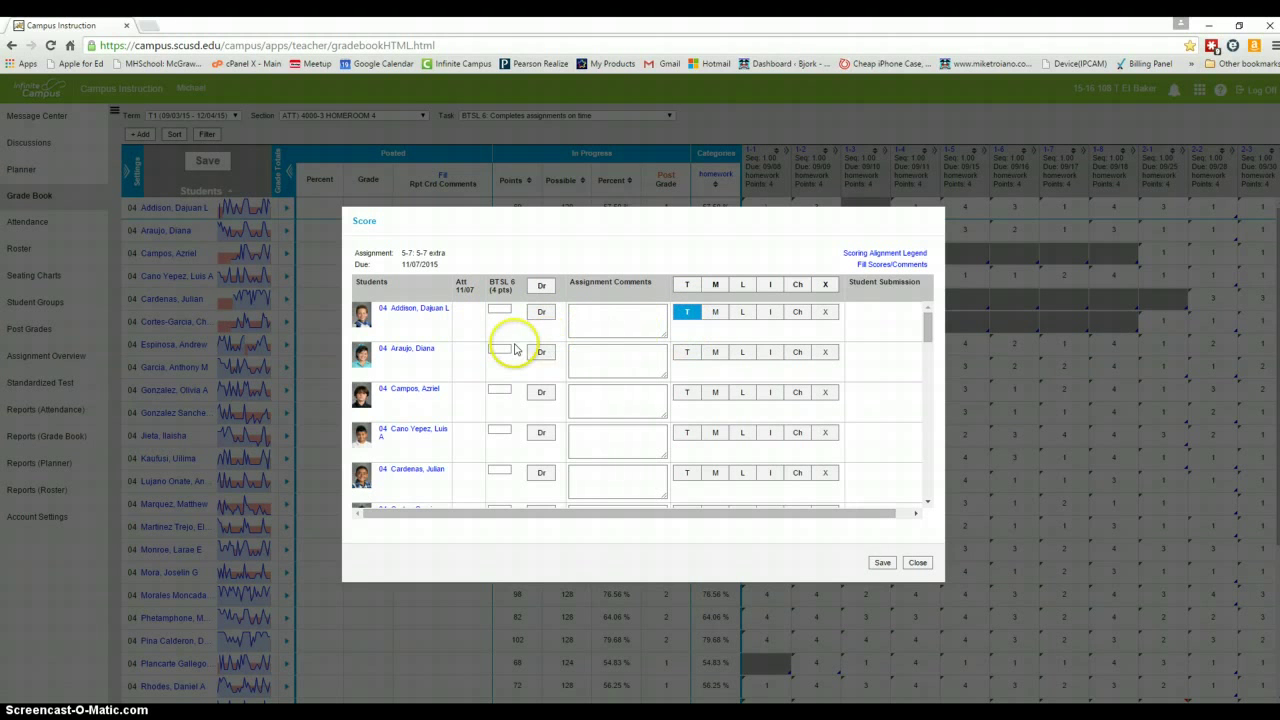
click(689, 355)
click(715, 355)
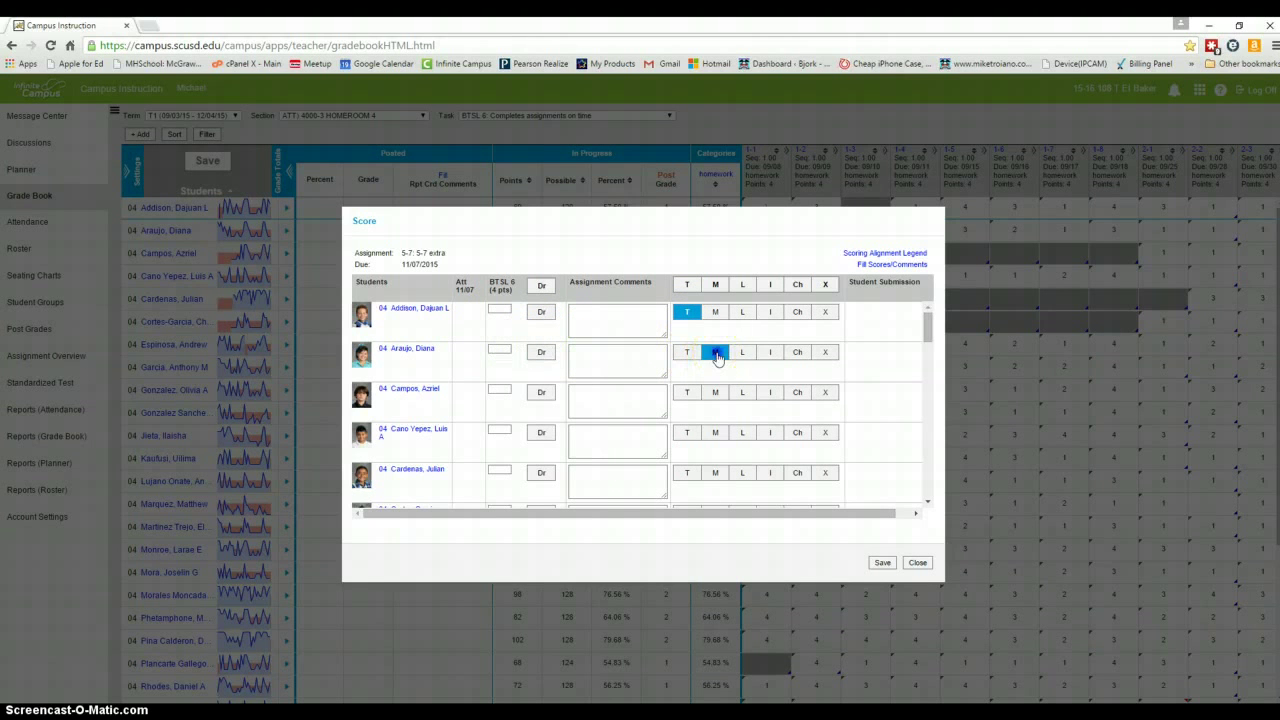
click(619, 365)
click(687, 354)
click(770, 356)
Mark the third, fourth and fifth students turned in, keeping the second missing
click(687, 392)
click(687, 472)
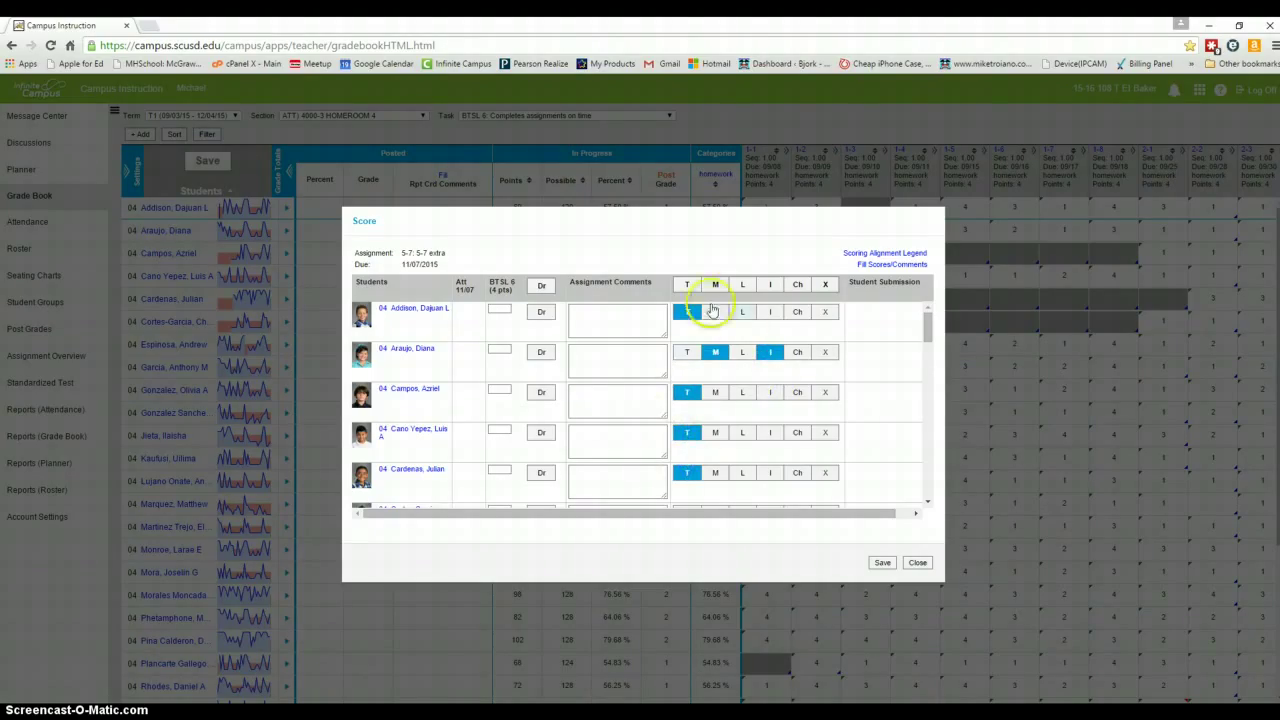
click(716, 353)
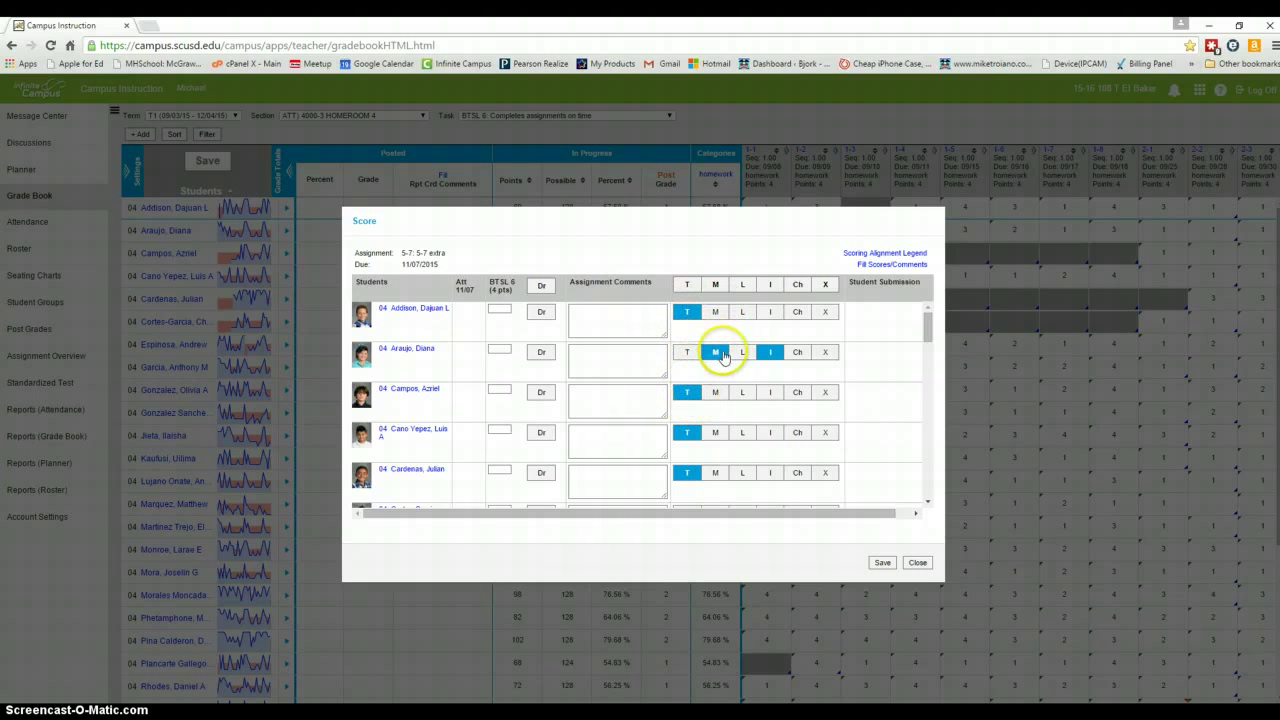
click(716, 352)
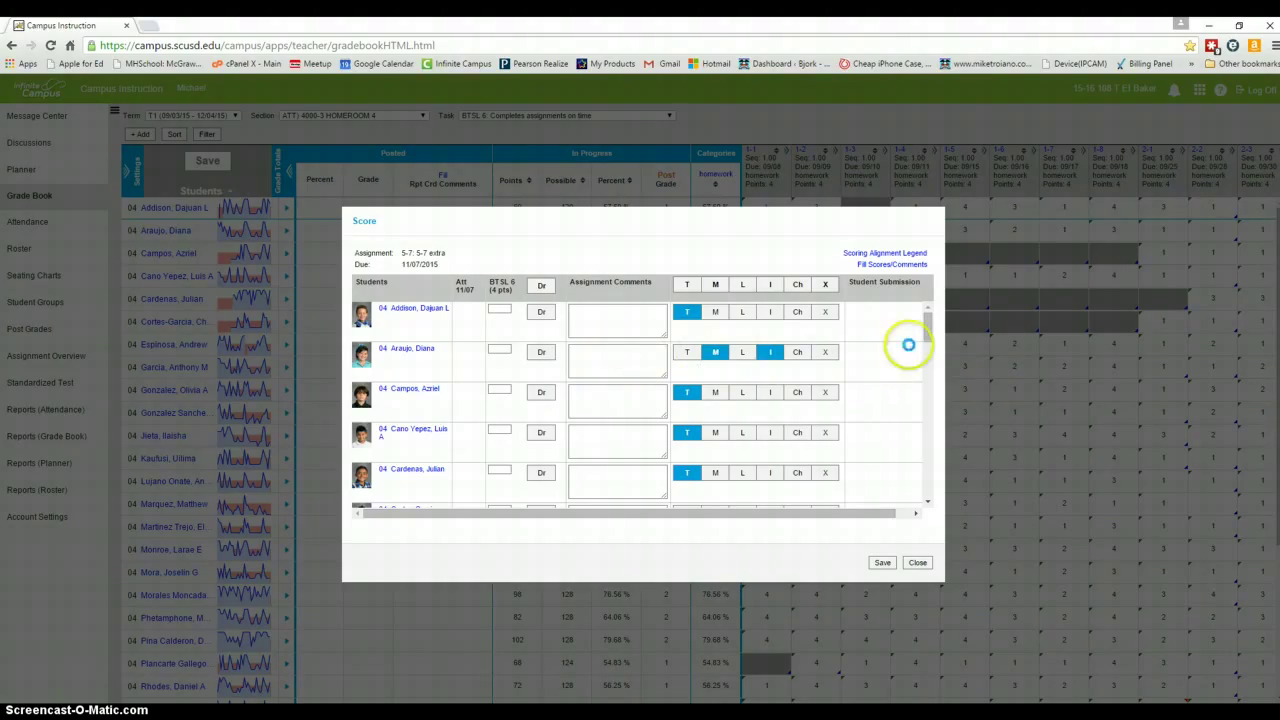
drag(928, 330, 920, 489)
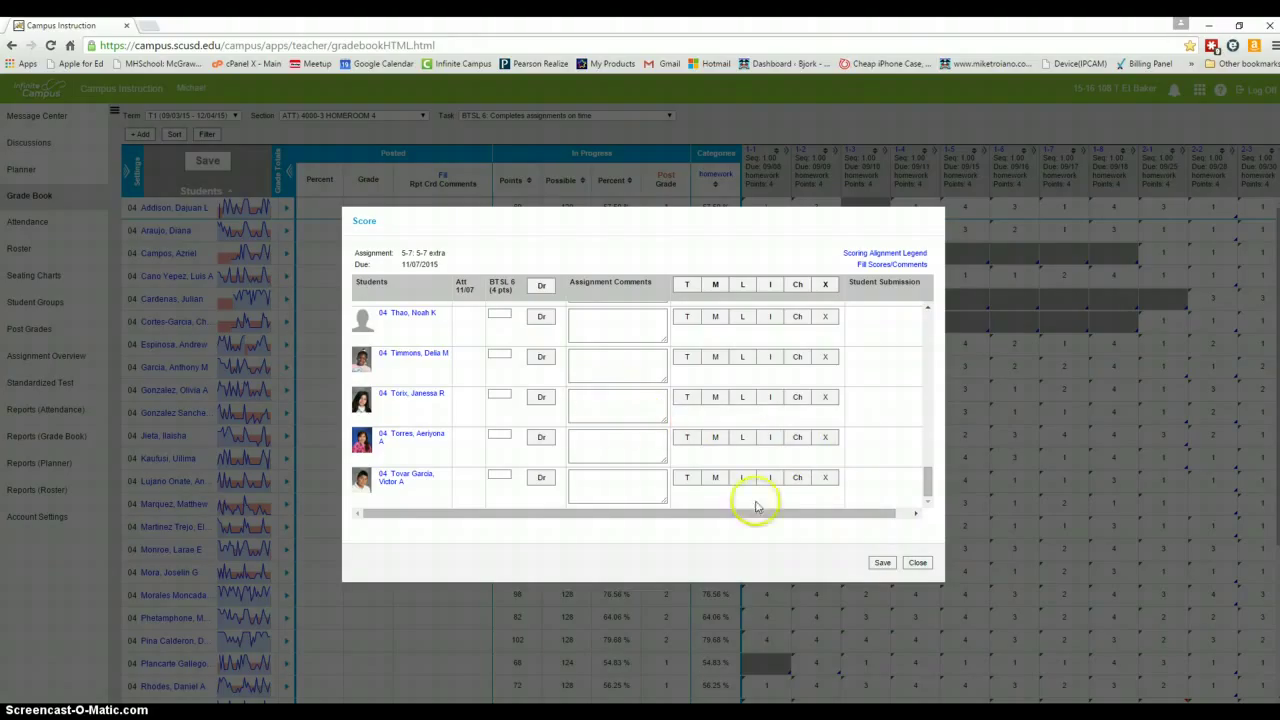
Close the score list discarding unsaved marks, then scroll the grid right to the 5-7 column
click(918, 564)
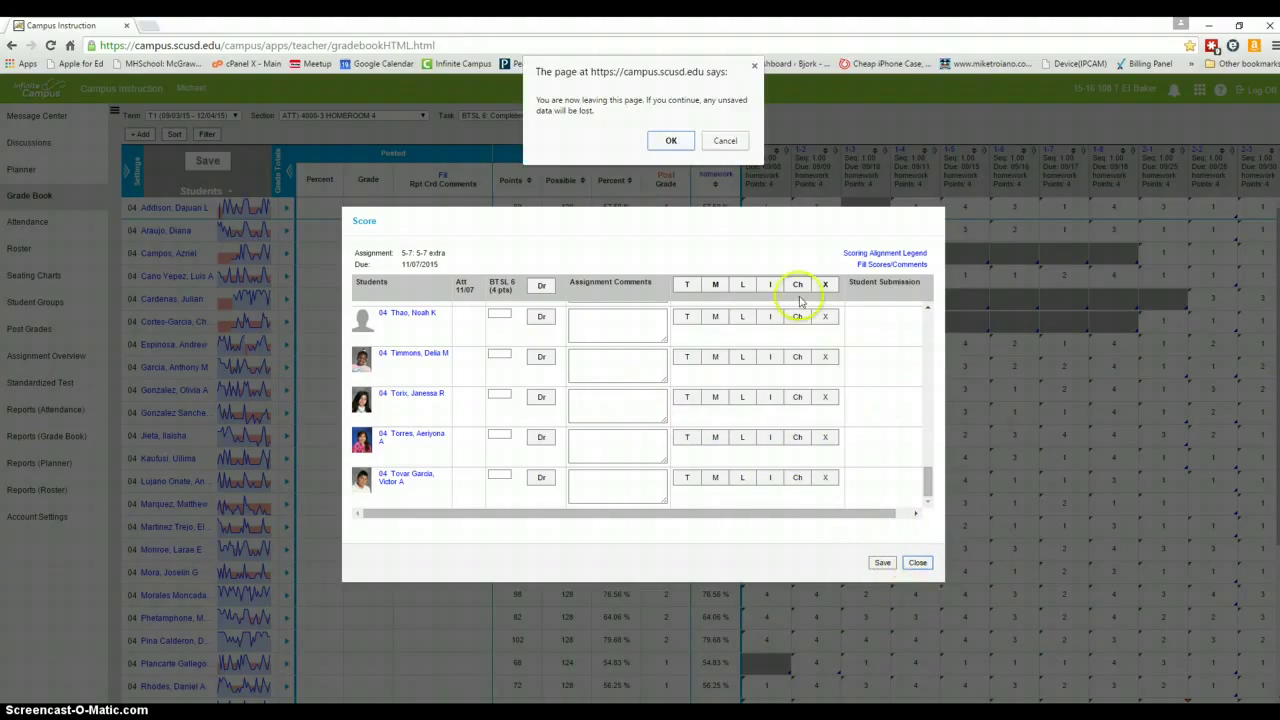
click(671, 142)
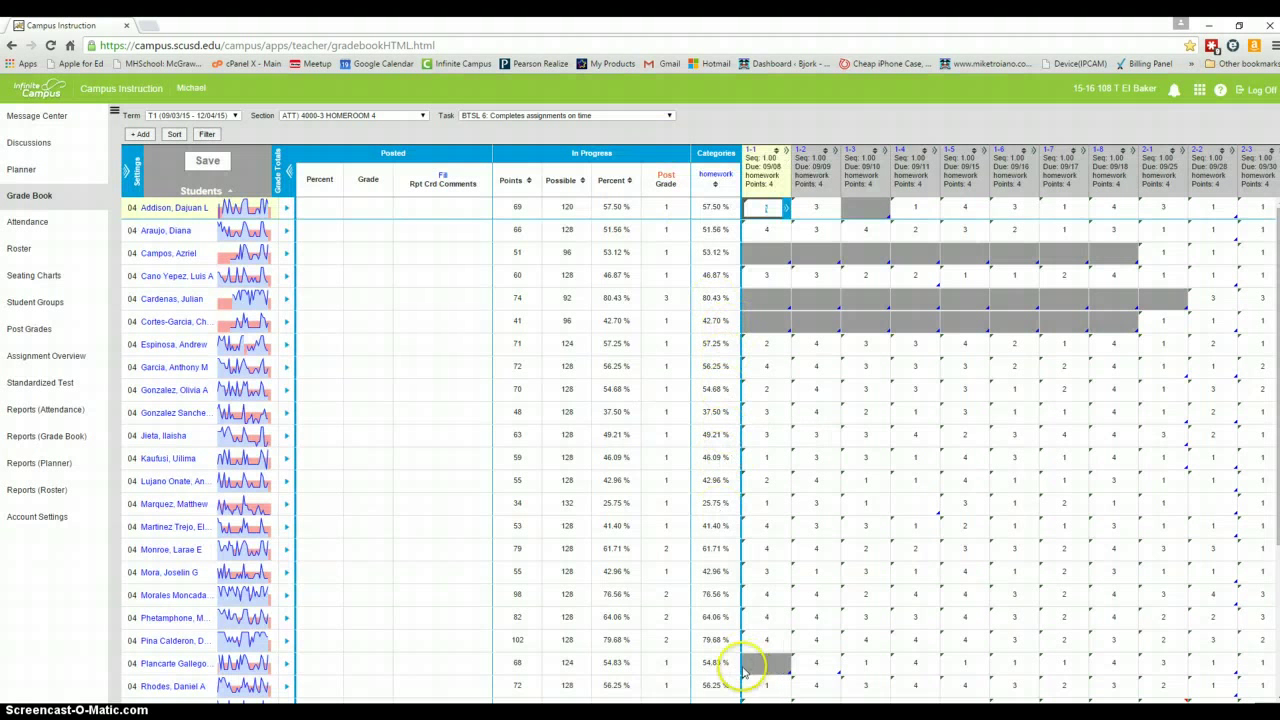
scroll(787, 424, right, 5)
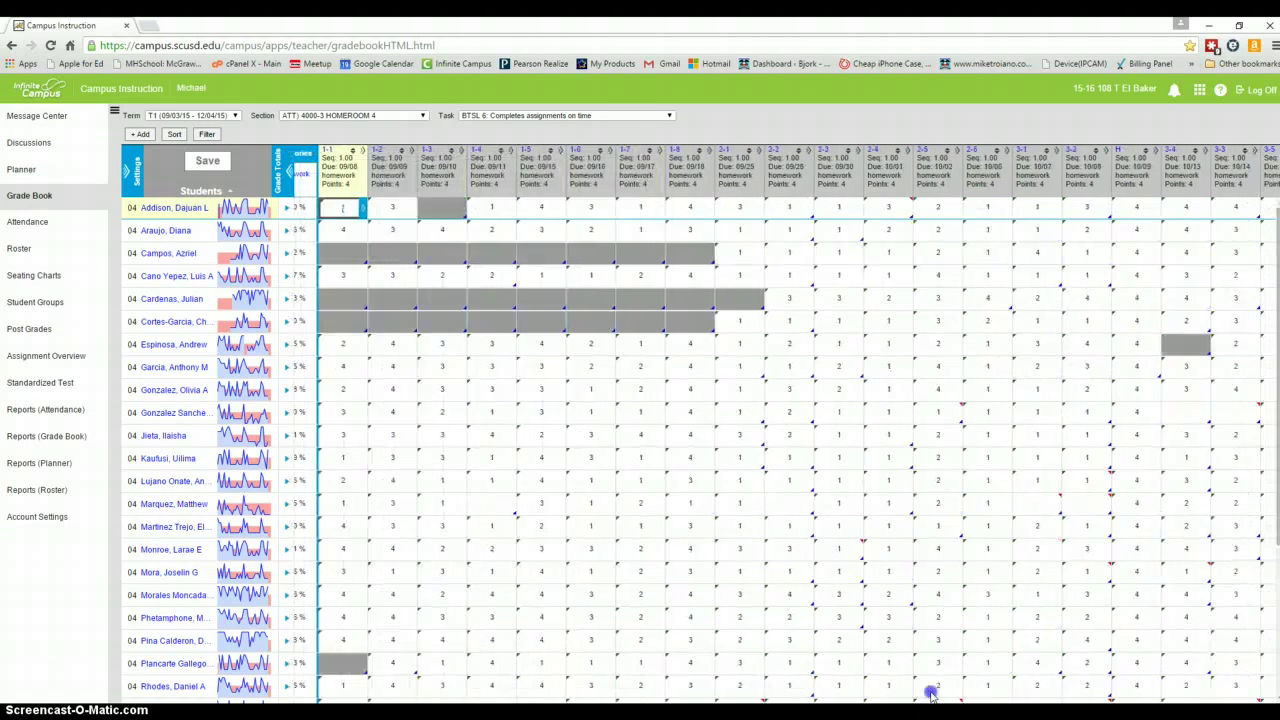
scroll(786, 424, right, 5)
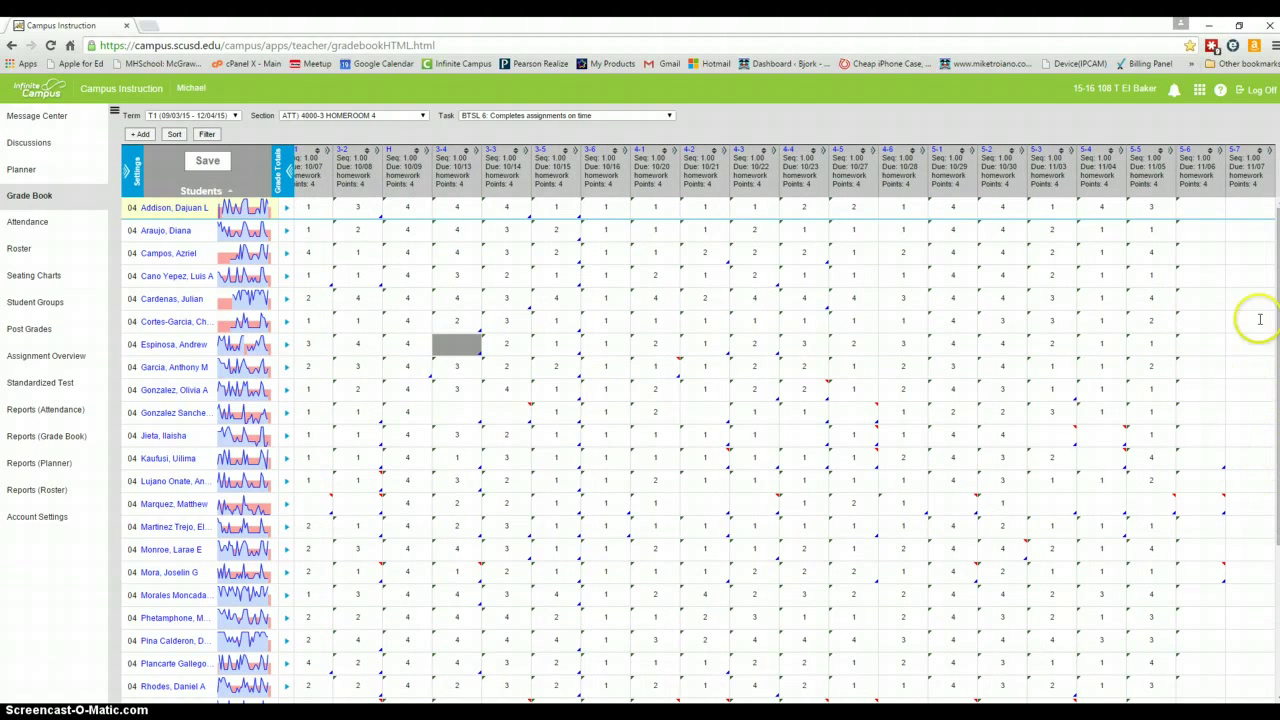
mouse_move(1237, 152)
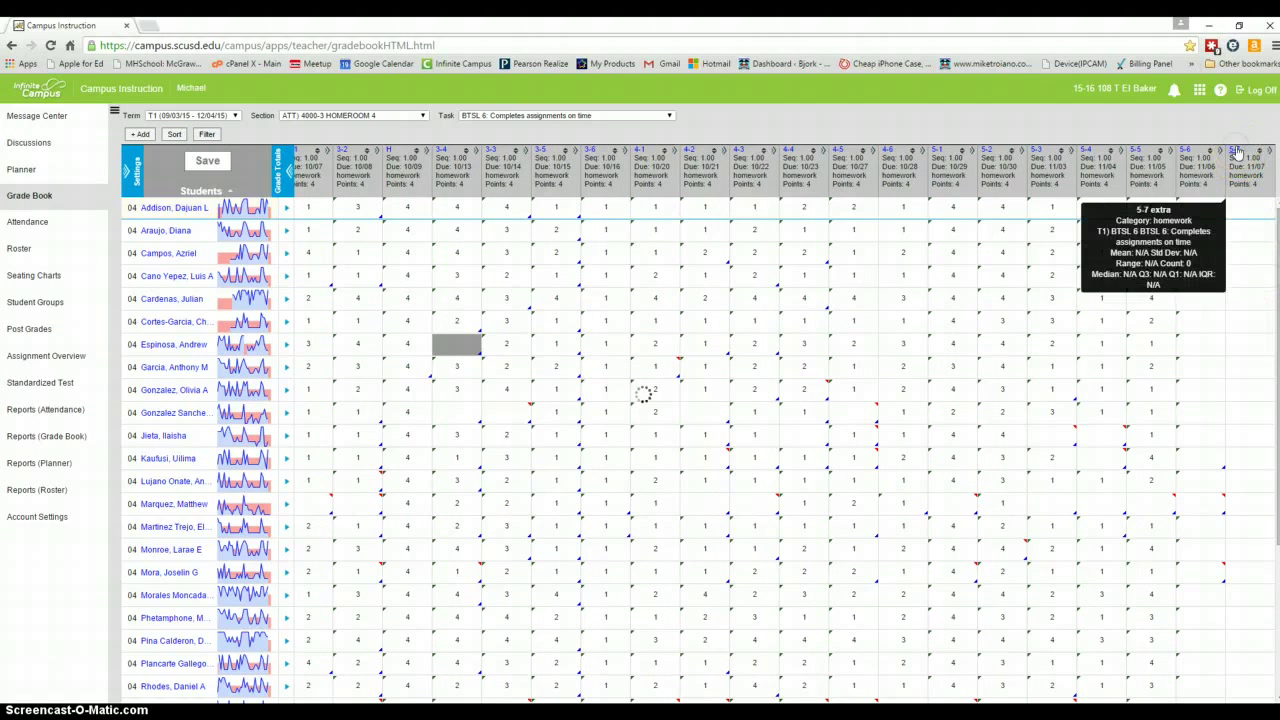
Delete the 5-7 extra assignment from its Assignment Detail and confirm the deletion
click(1237, 151)
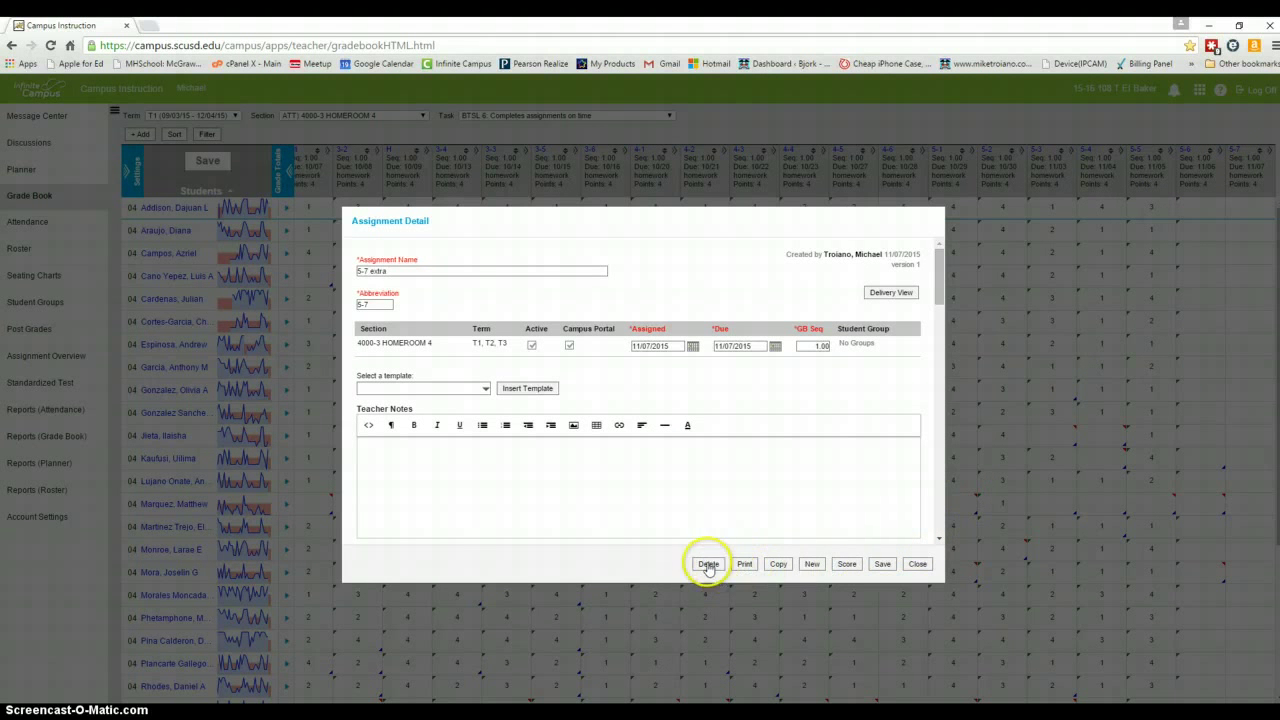
click(708, 564)
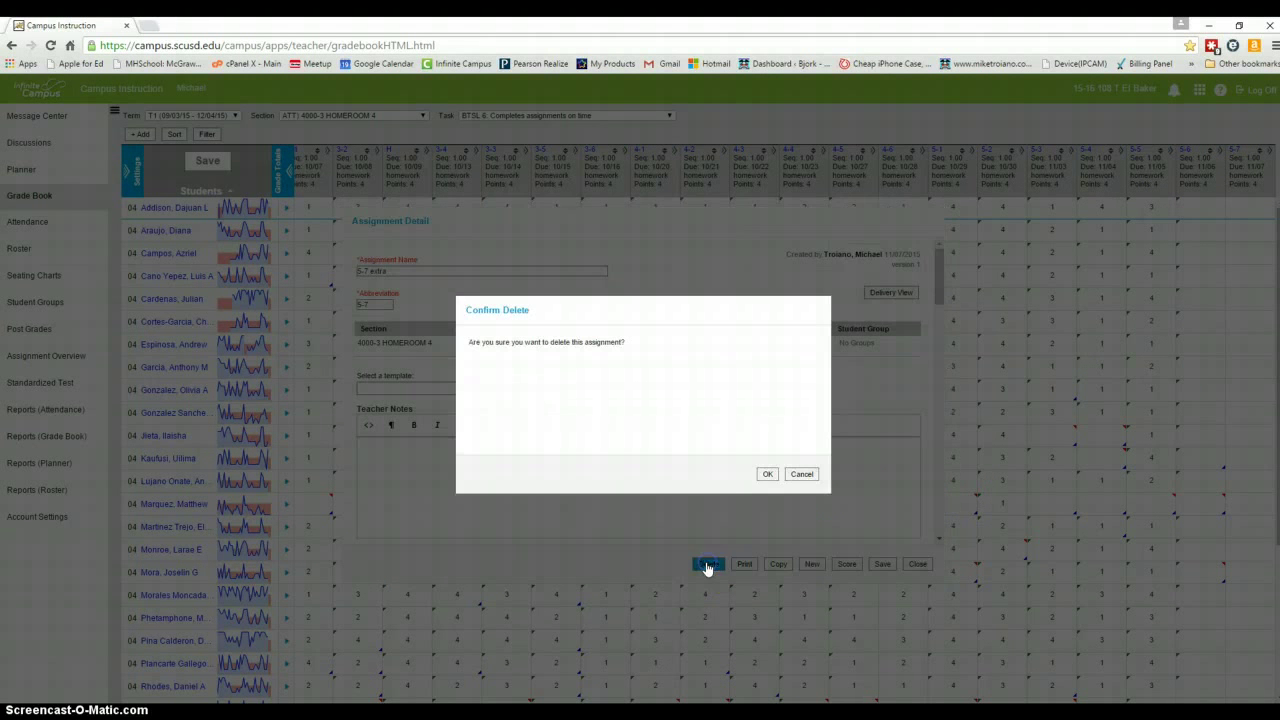
click(766, 475)
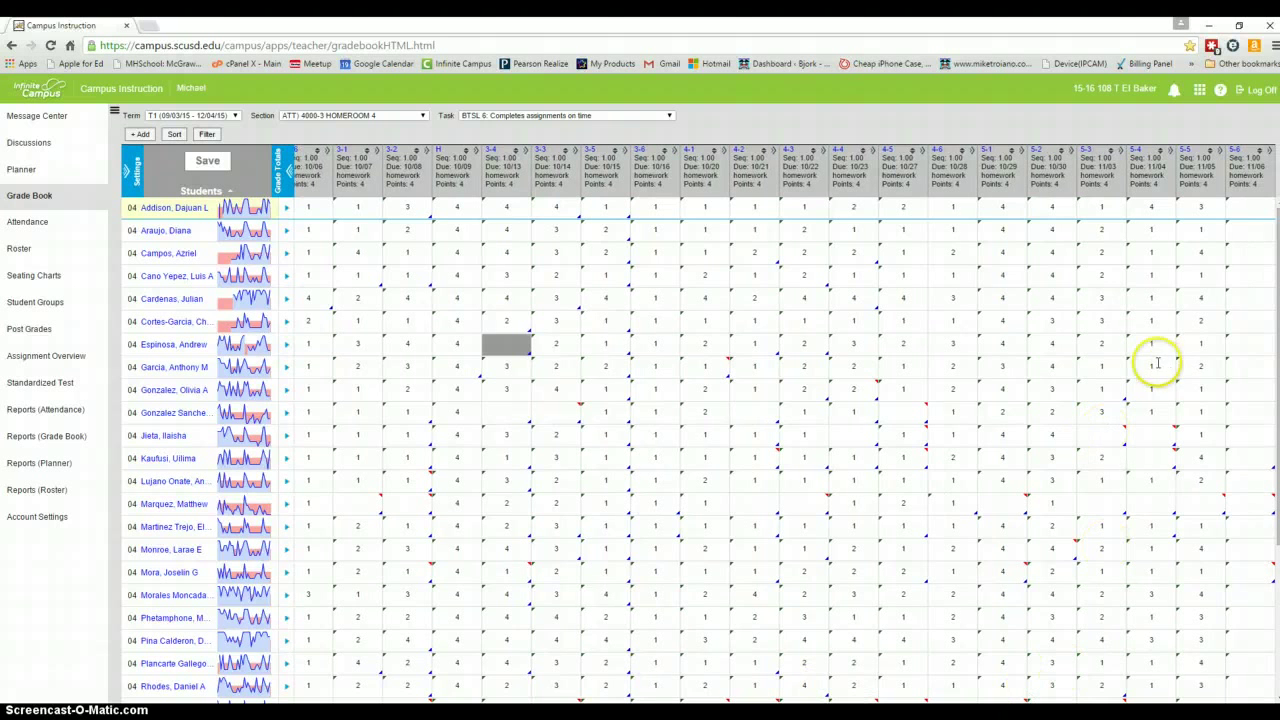
Open the 5-6 problem solving scores and check each student's T, M and I marks
mouse_move(1237, 155)
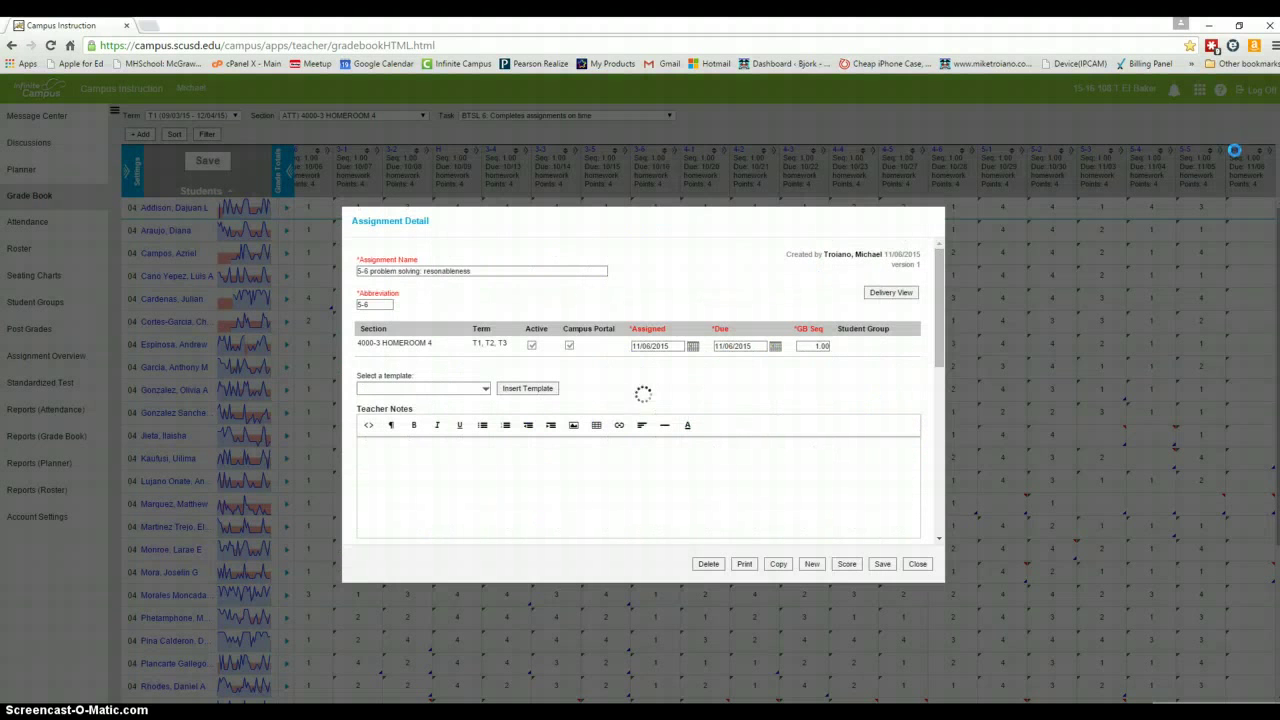
click(903, 477)
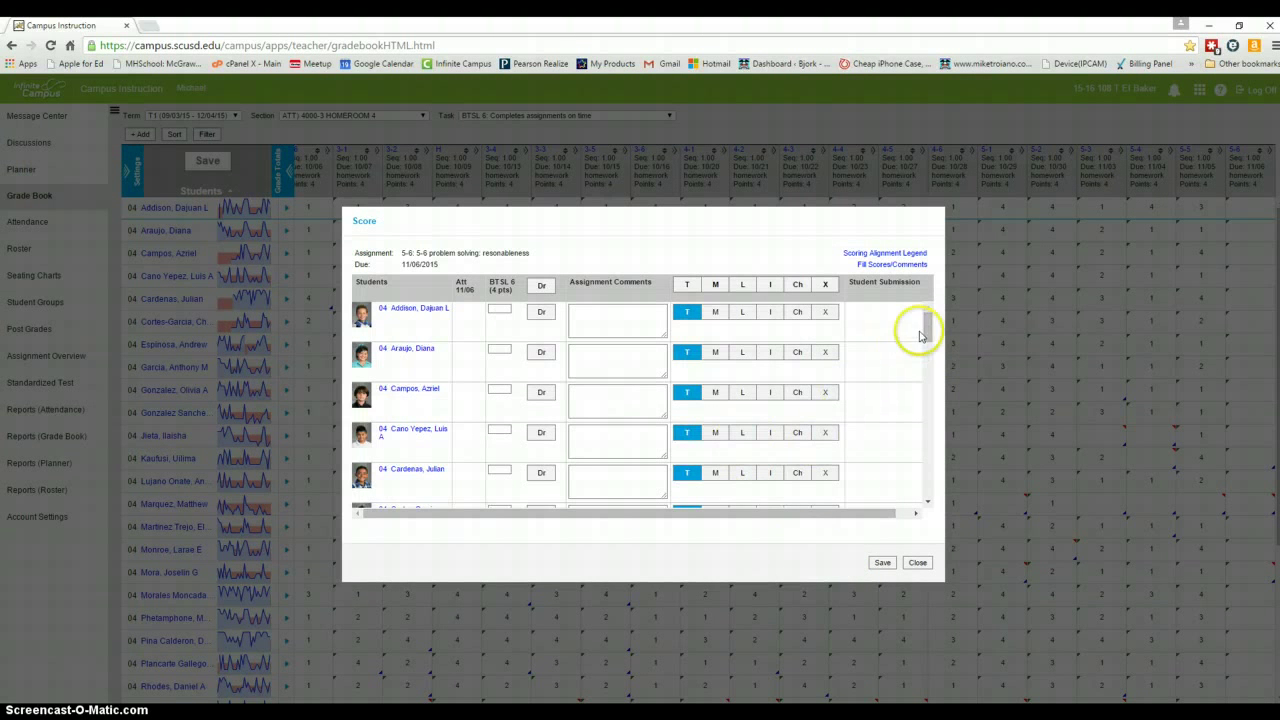
drag(925, 324, 920, 363)
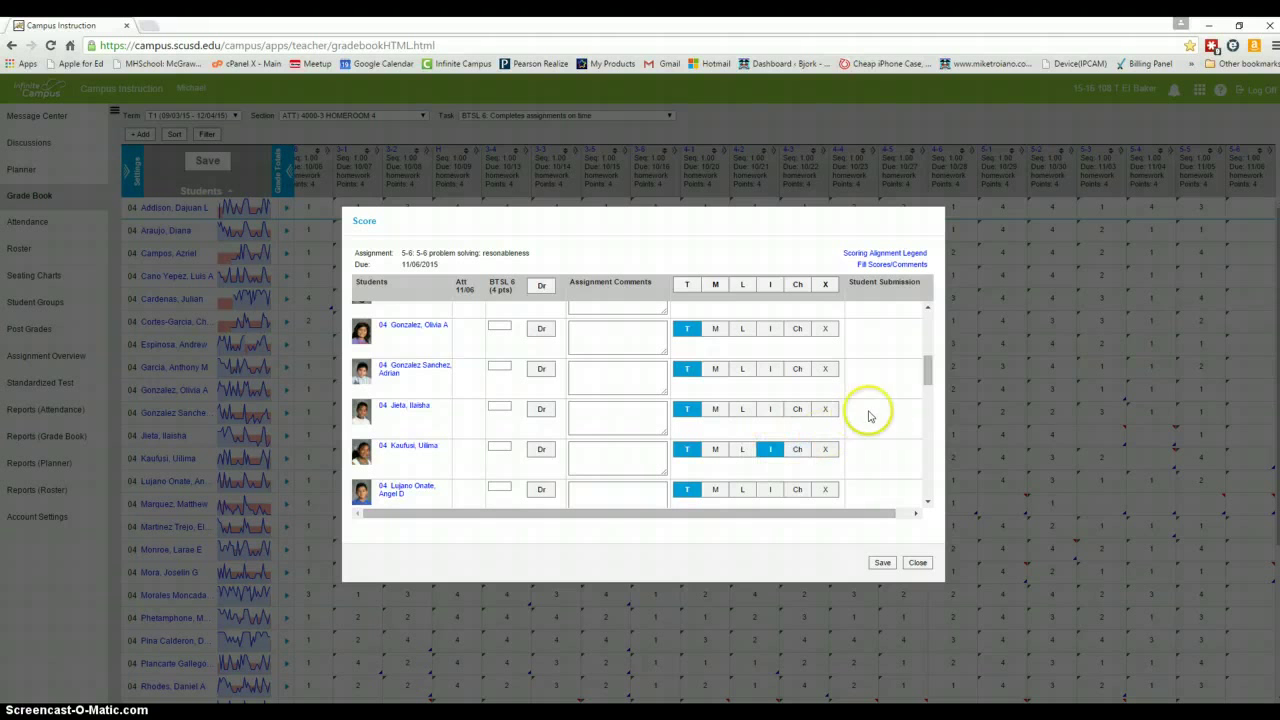
drag(929, 370, 926, 382)
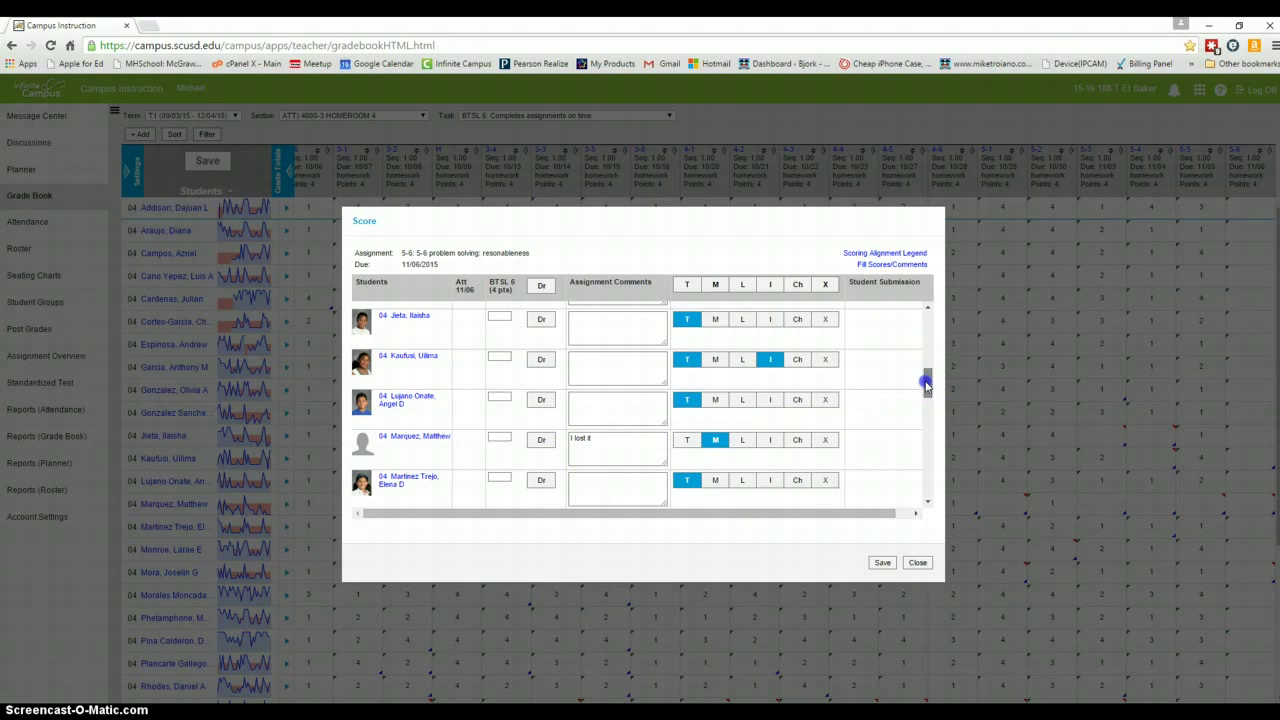
drag(925, 381, 925, 404)
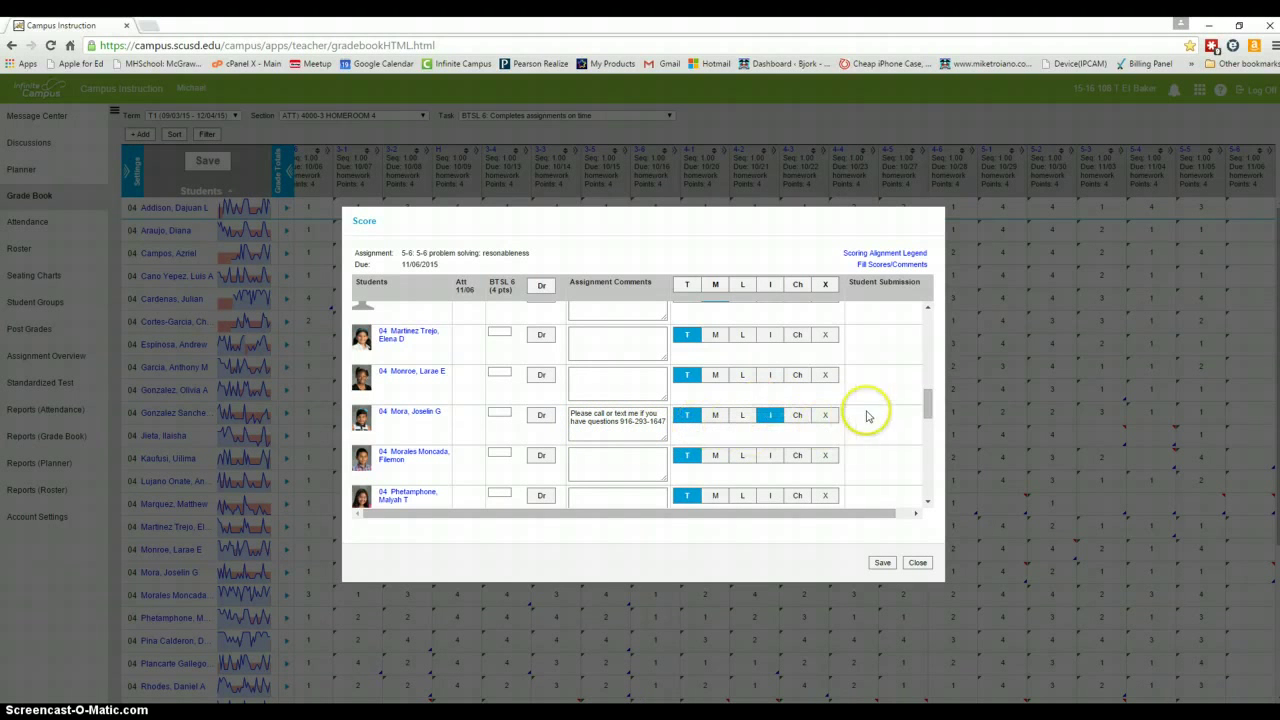
drag(928, 405, 925, 440)
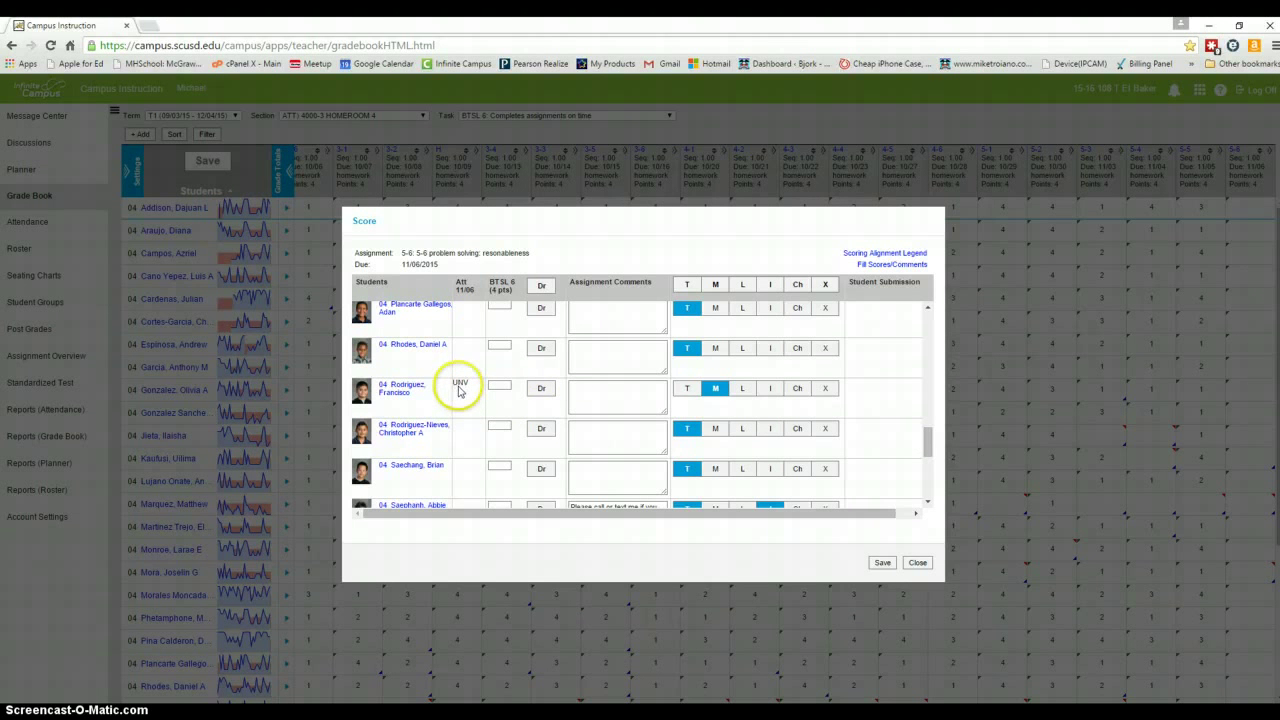
click(690, 396)
click(715, 392)
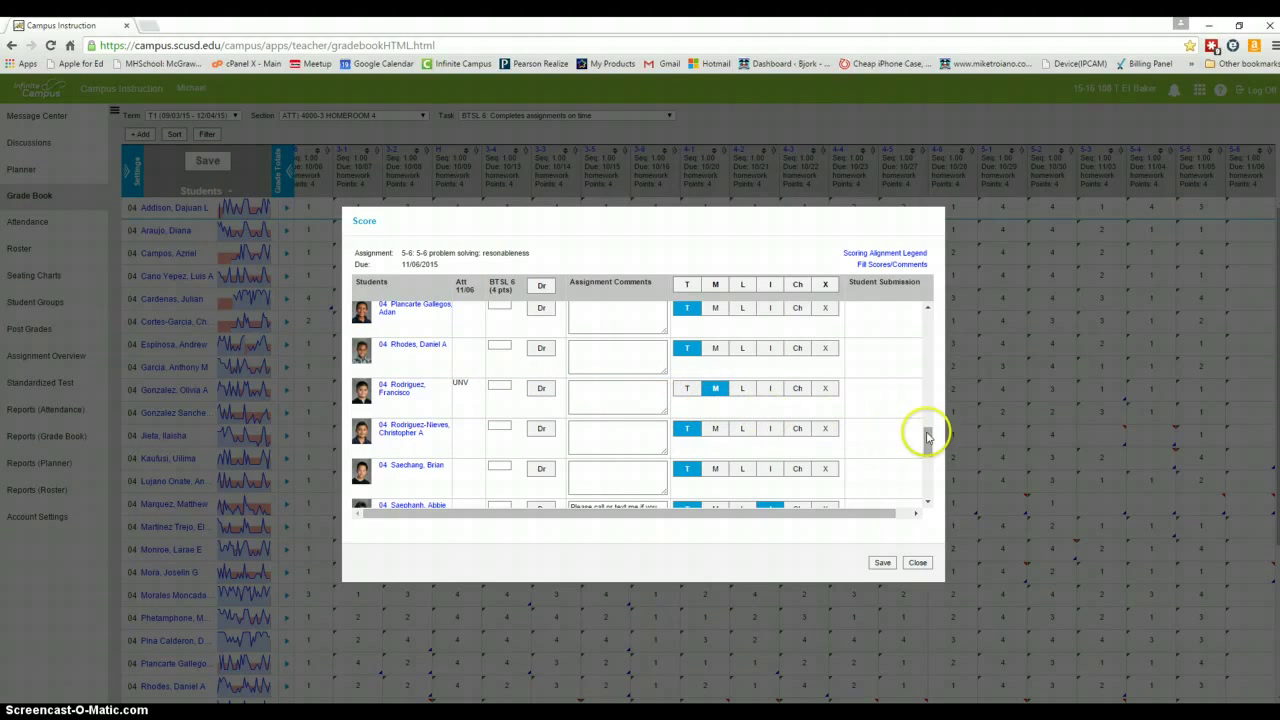
drag(927, 440, 930, 480)
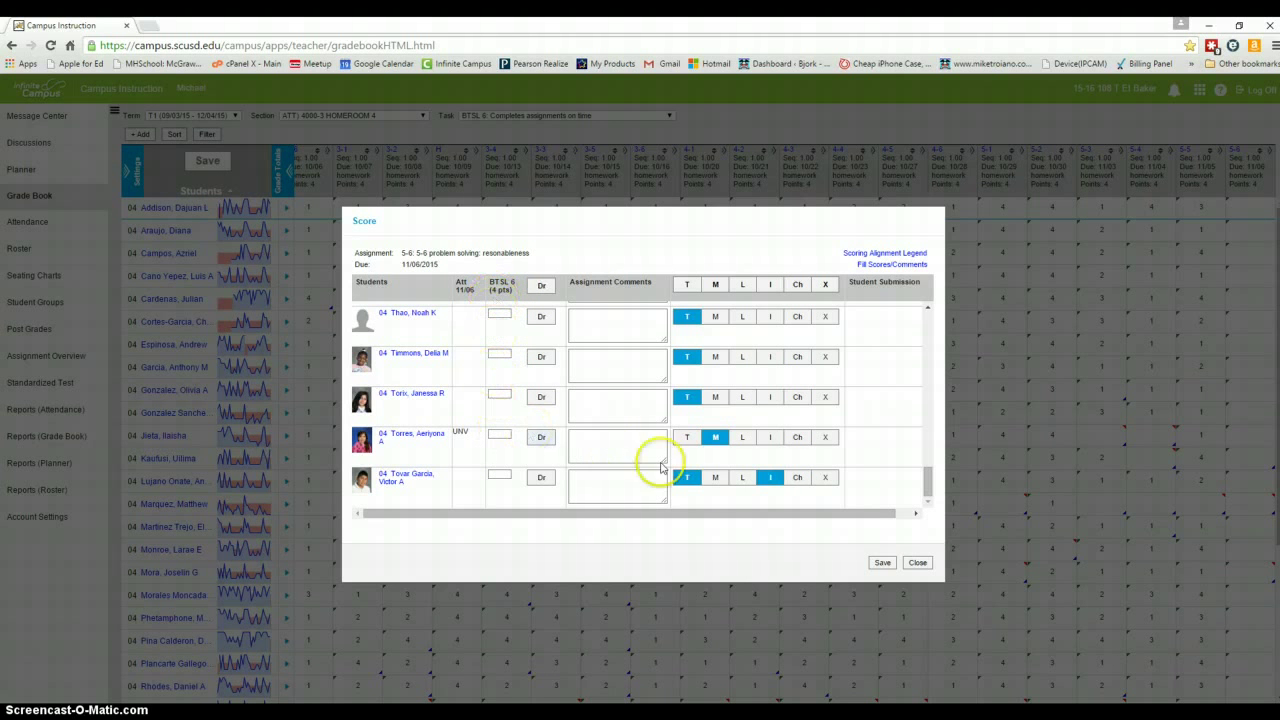
Close the Score window and Assignment Detail to get back to the Homeroom 4 grid
click(919, 564)
click(918, 564)
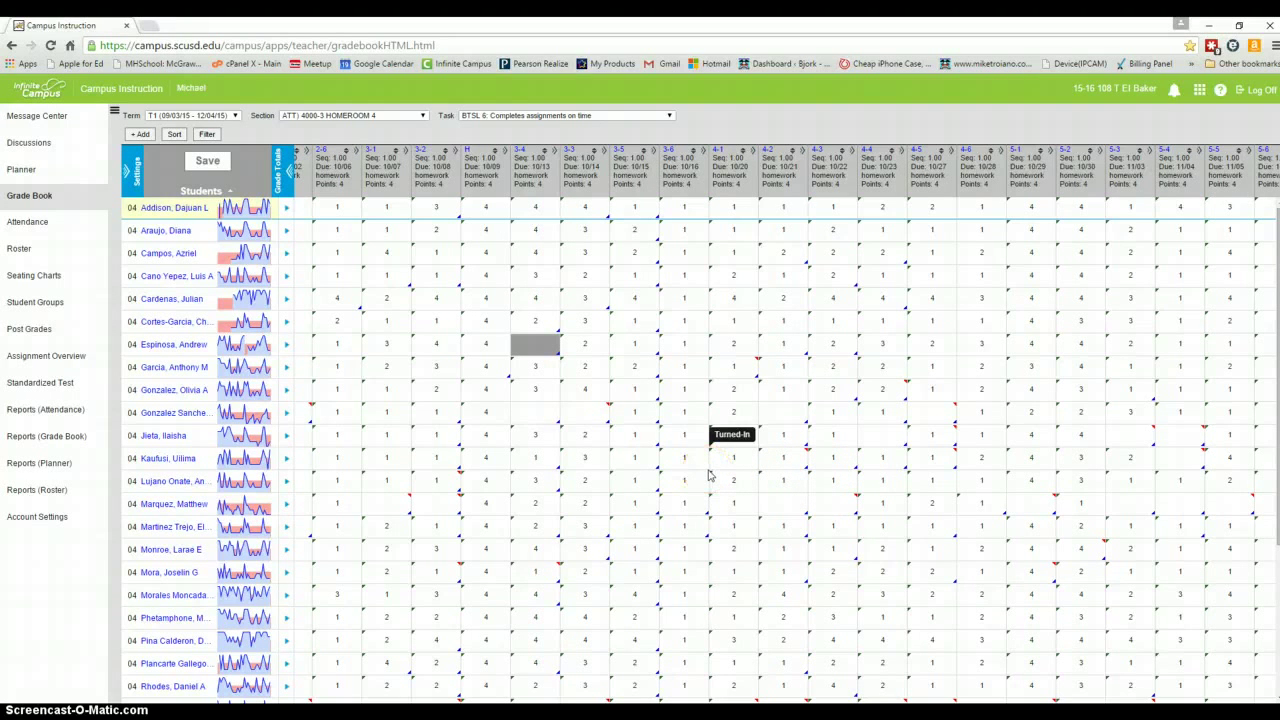
click(544, 365)
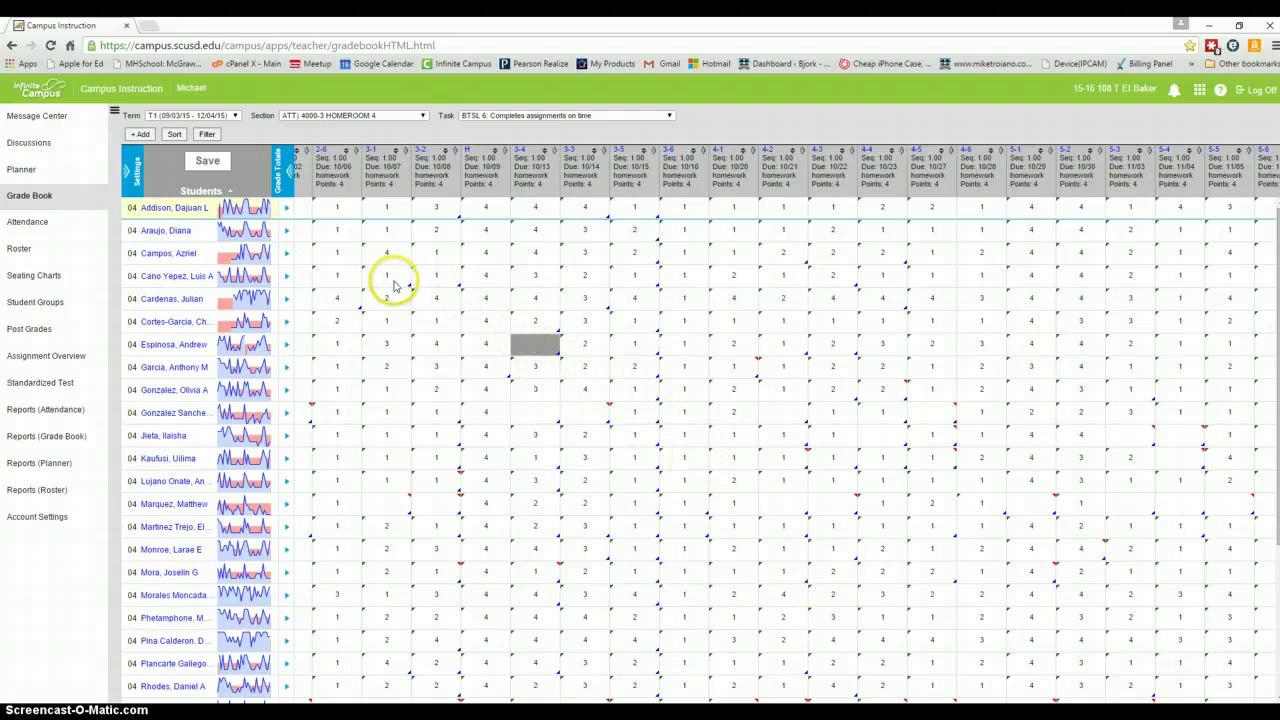